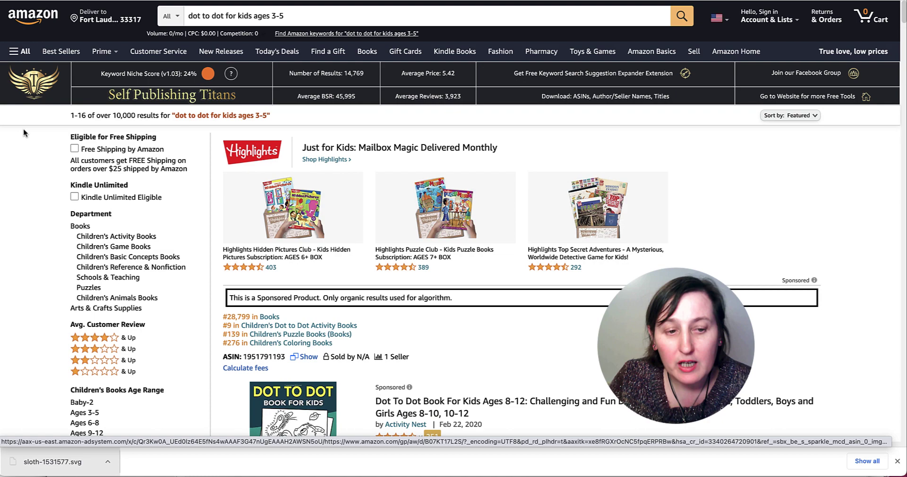
scroll(635, 186, down, 10)
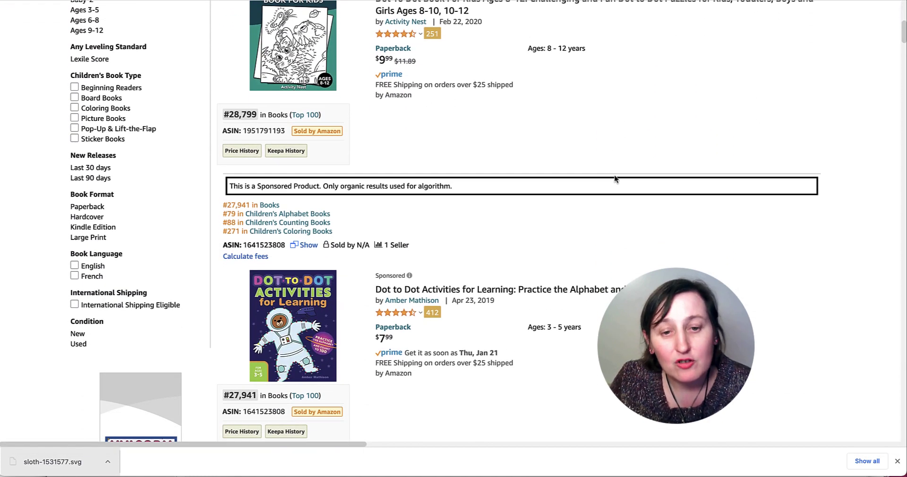
scroll(612, 177, up, 2)
mouse_move(293, 133)
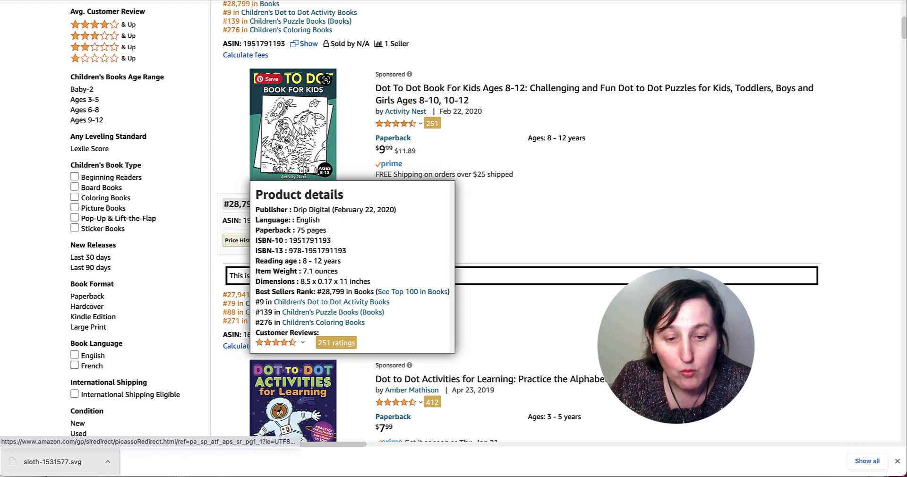
scroll(478, 152, down, 3)
scroll(479, 153, down, 3)
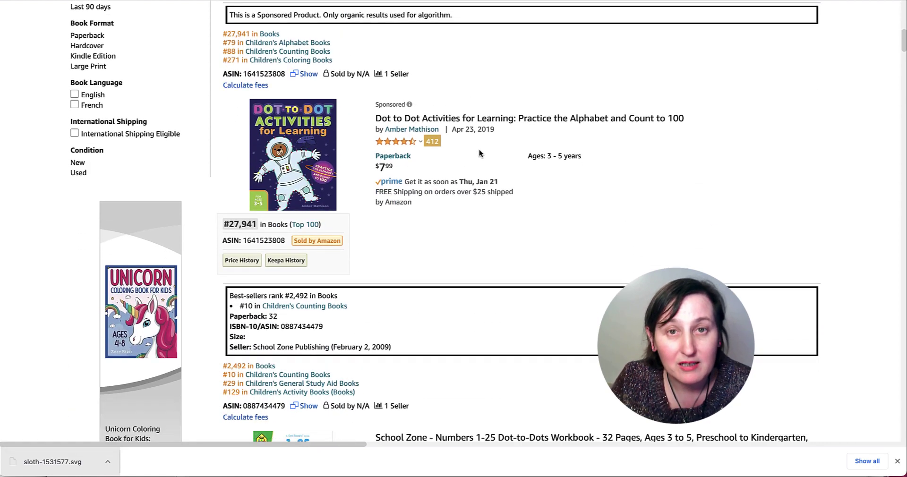
scroll(495, 150, down, 4)
scroll(495, 150, down, 3)
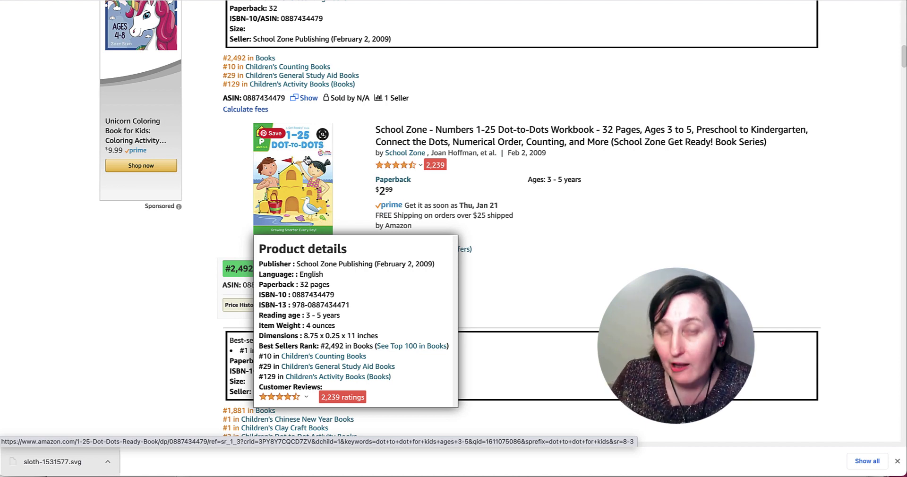
scroll(500, 182, down, 7)
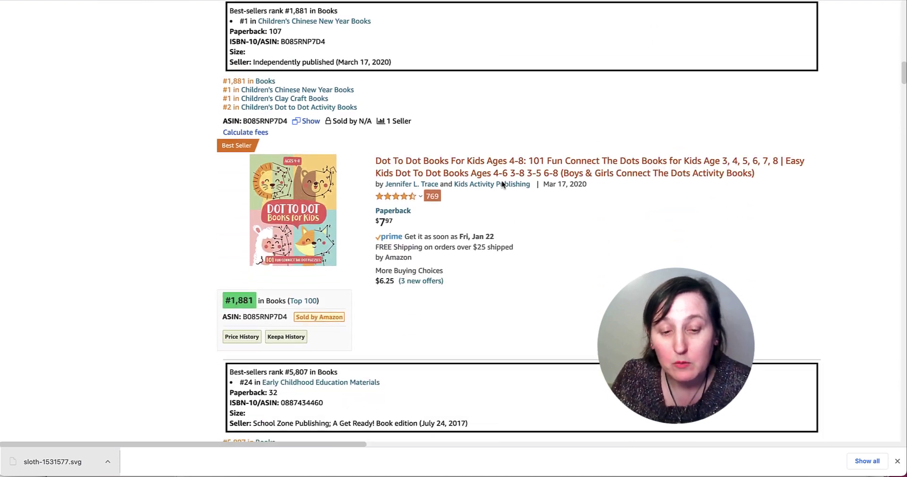
scroll(501, 184, down, 1)
mouse_move(309, 163)
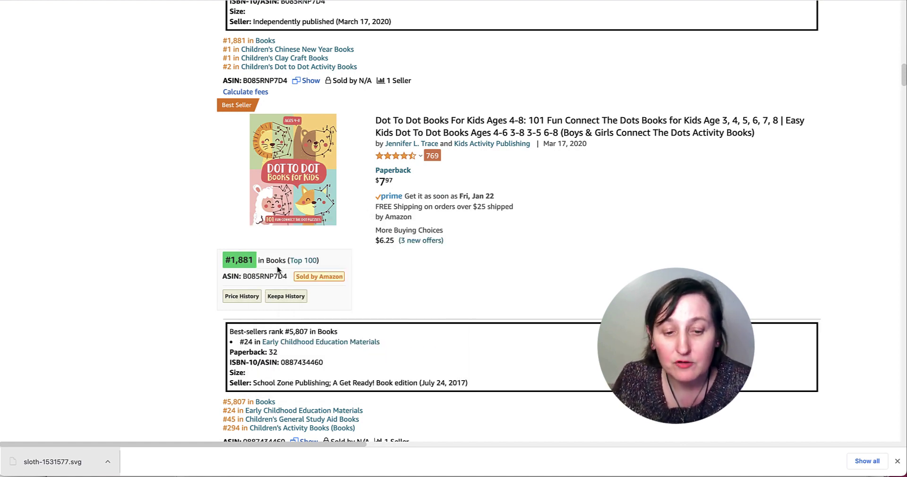
scroll(568, 241, down, 15)
scroll(567, 242, down, 20)
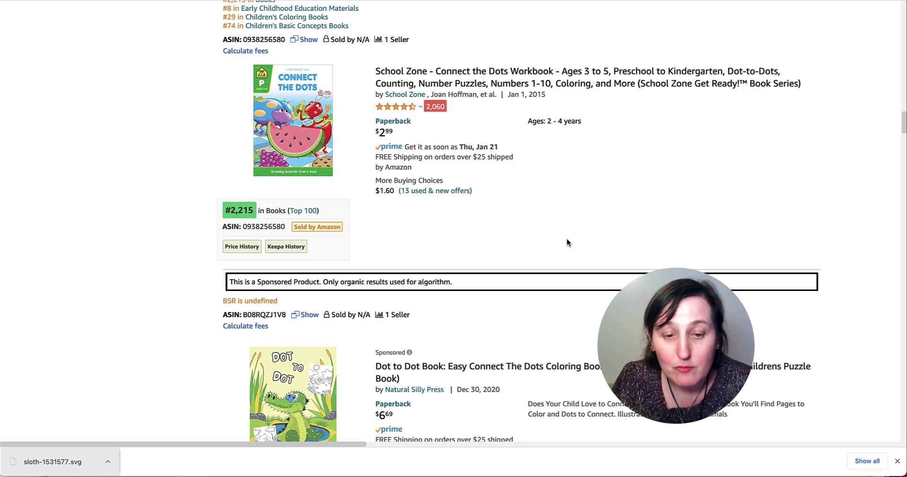
scroll(567, 242, down, 15)
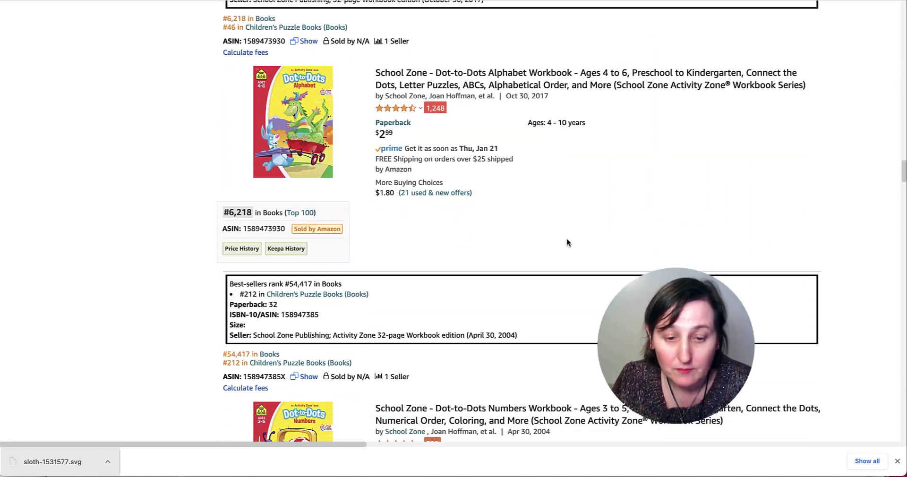
scroll(567, 243, down, 3)
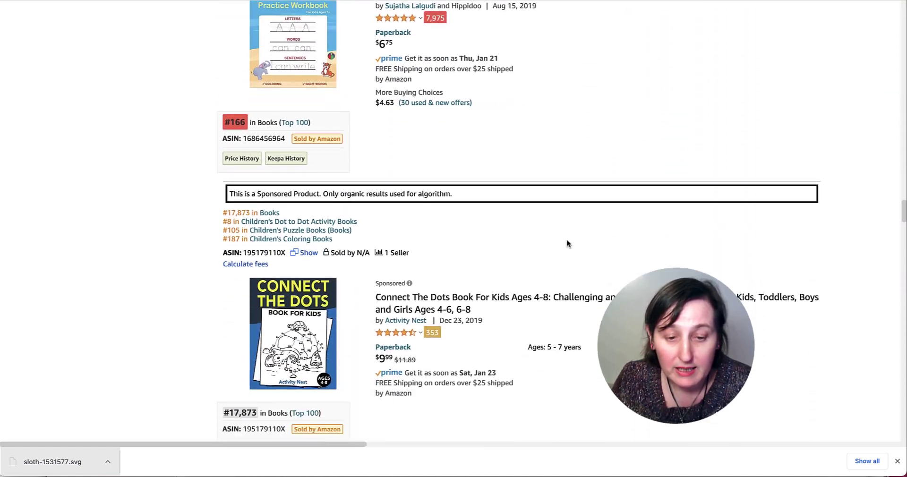
scroll(567, 243, up, 1)
mouse_move(309, 73)
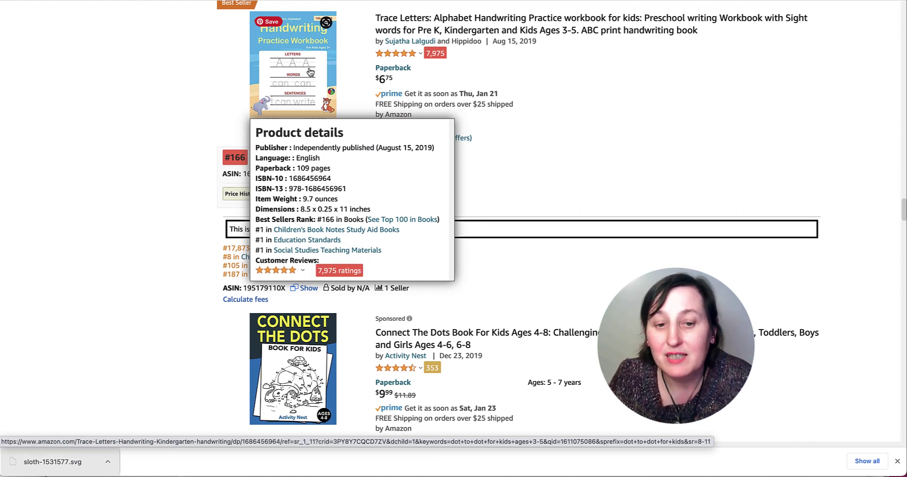
scroll(415, 164, down, 5)
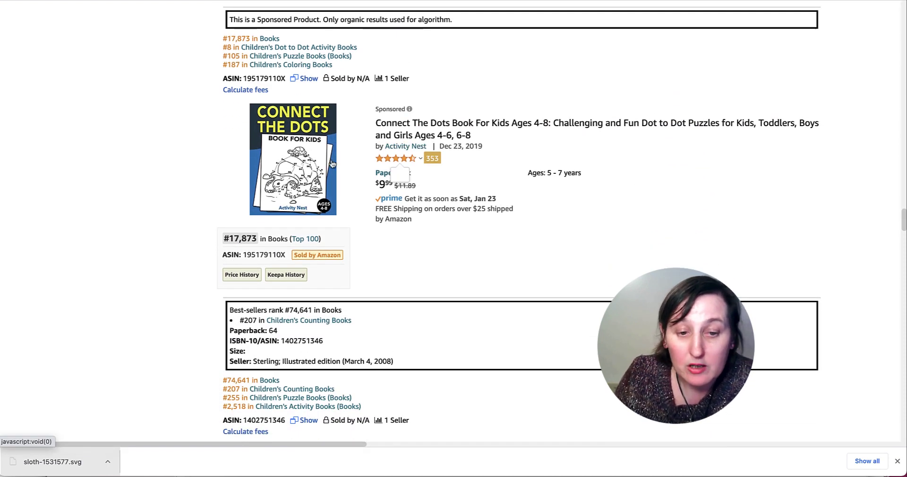
mouse_move(401, 154)
scroll(397, 149, up, 1)
scroll(605, 145, down, 5)
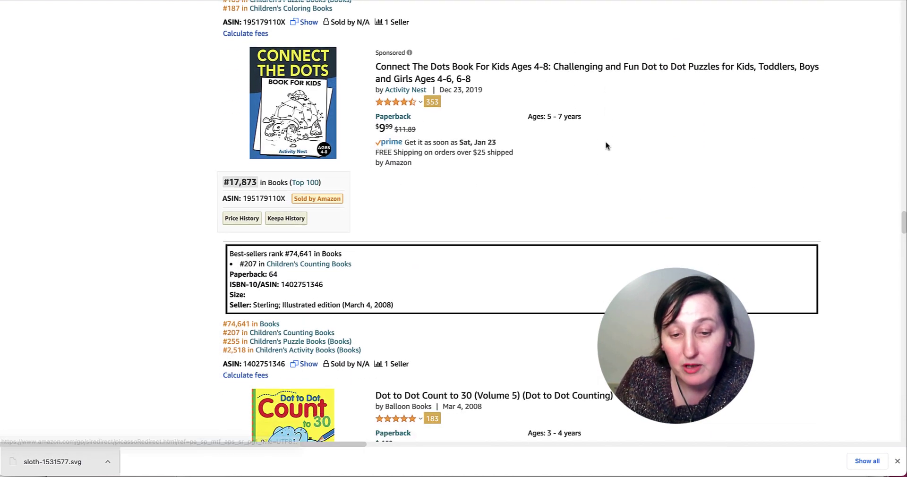
scroll(597, 146, up, 1)
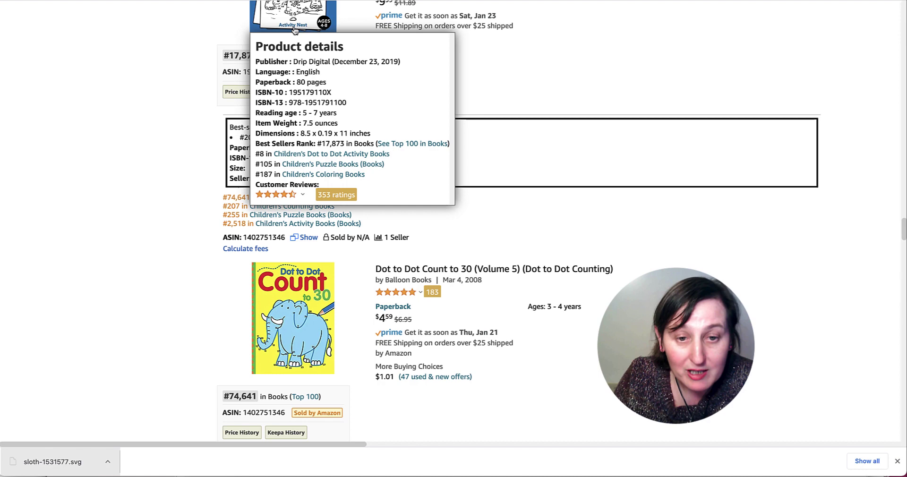
mouse_move(299, 27)
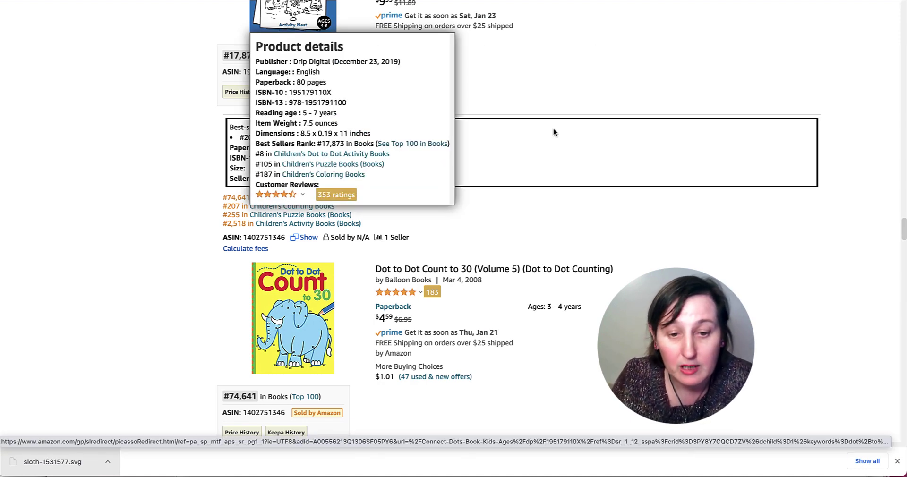
scroll(569, 334, down, 10)
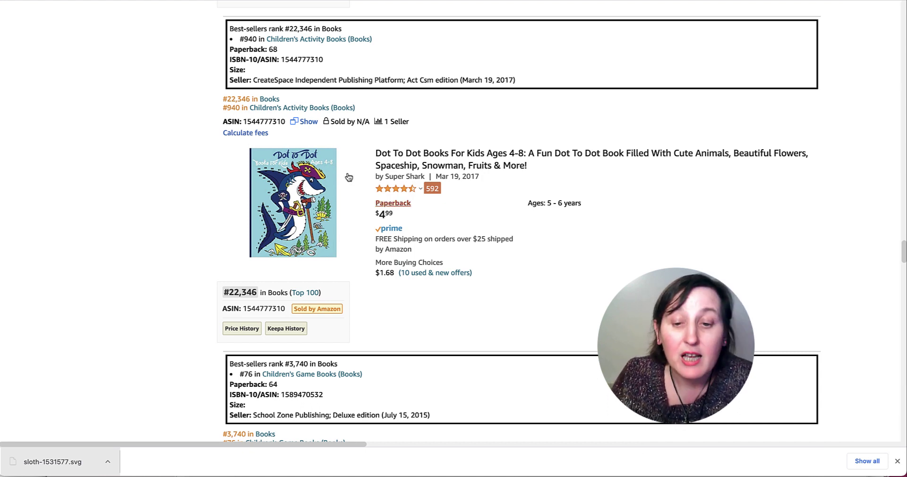
mouse_move(326, 176)
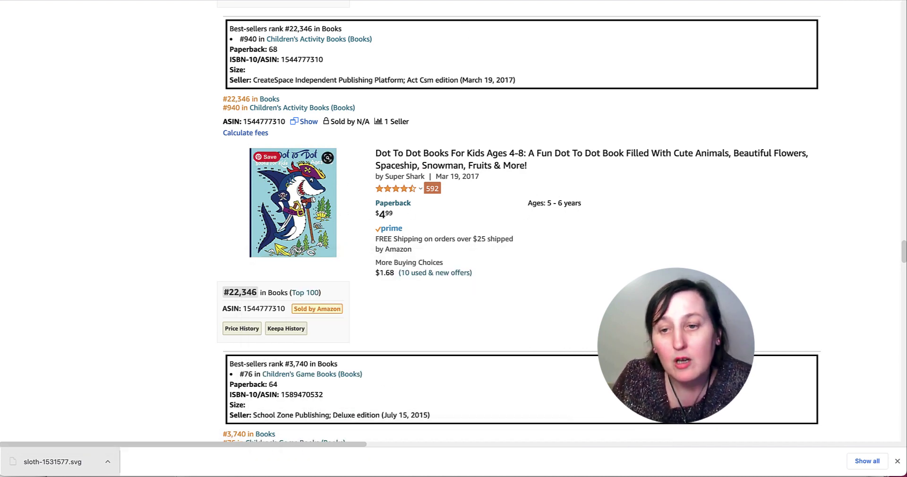
- Preview the inside dot-to-dot pages of the Super Shark book, then close the preview
click(293, 203)
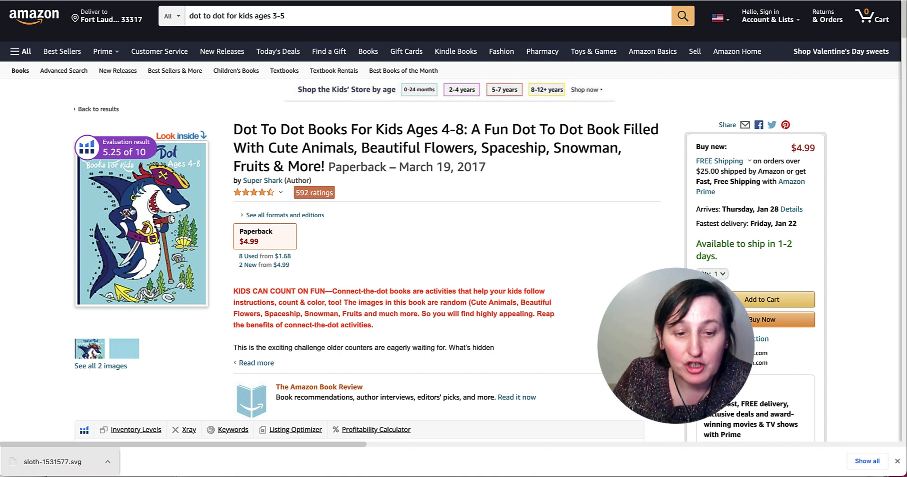
click(162, 221)
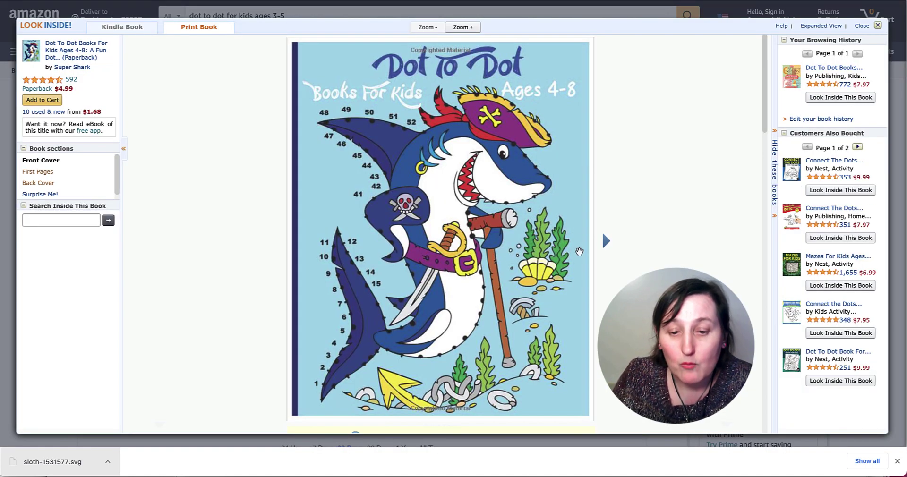
click(606, 242)
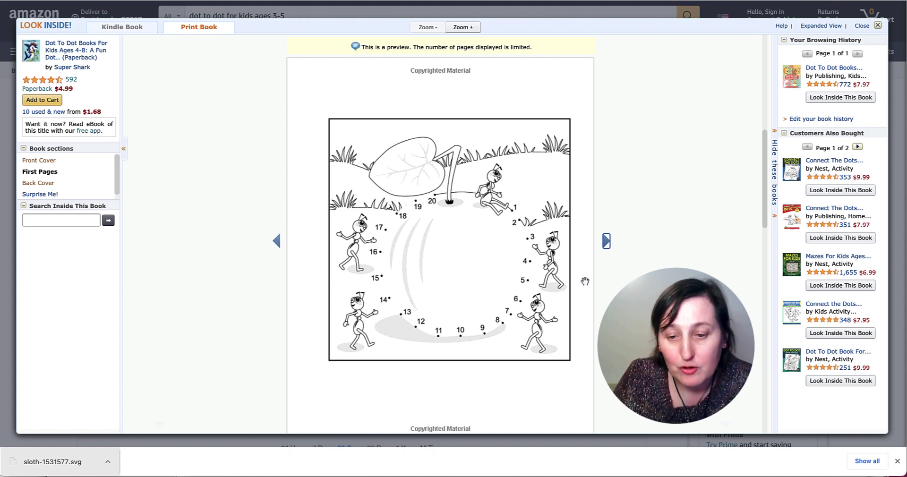
click(606, 242)
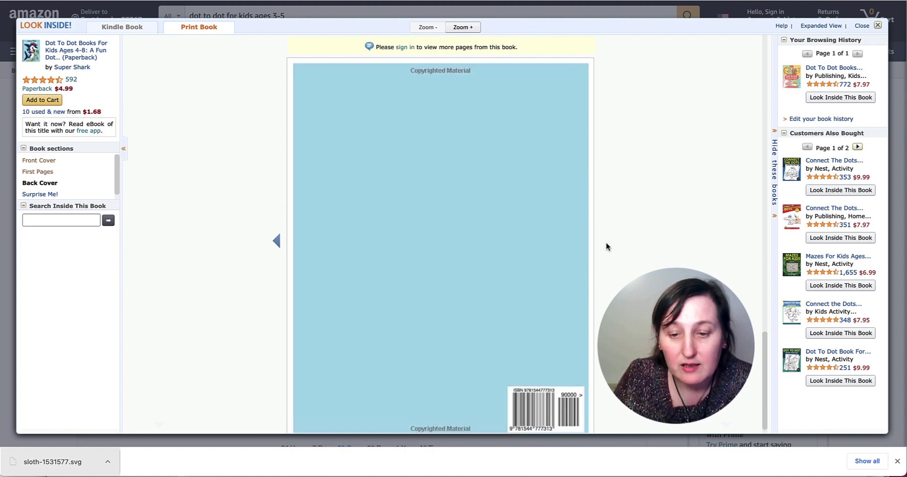
click(276, 240)
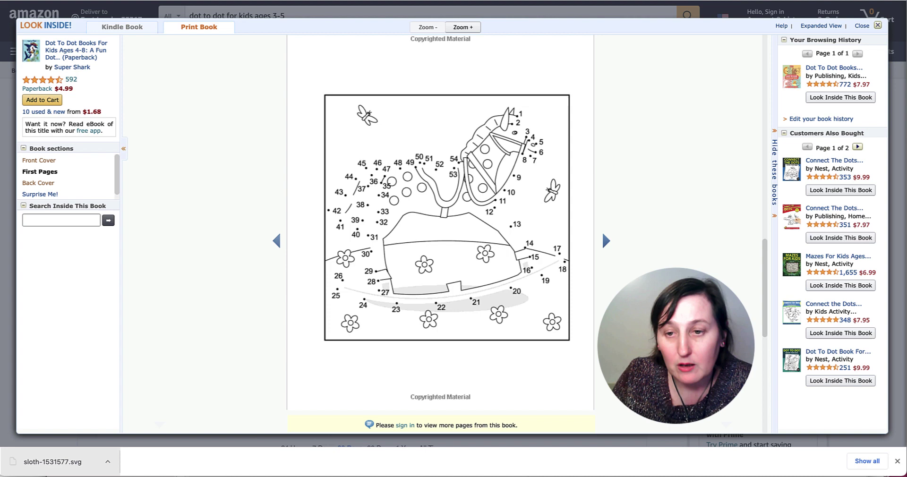
key(Escape)
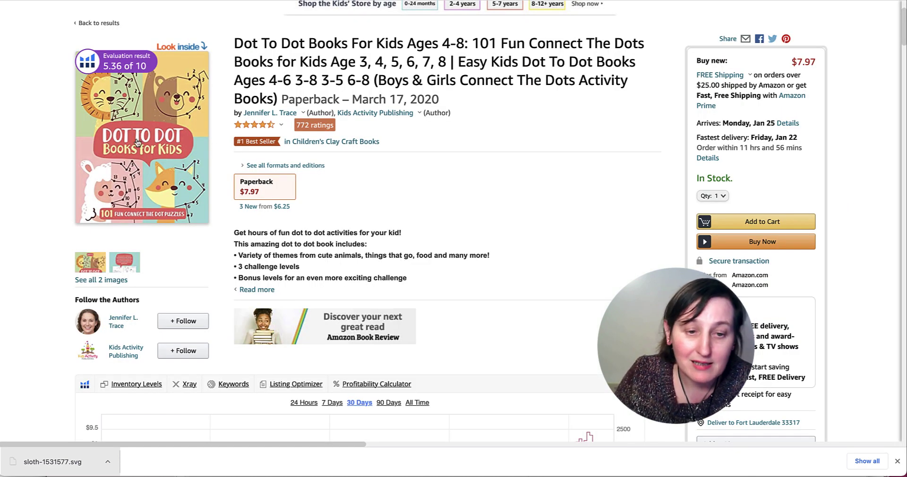
- Page through the 101 Fun Connect The Dots preview past Mommy Duck and My First Bike
click(154, 149)
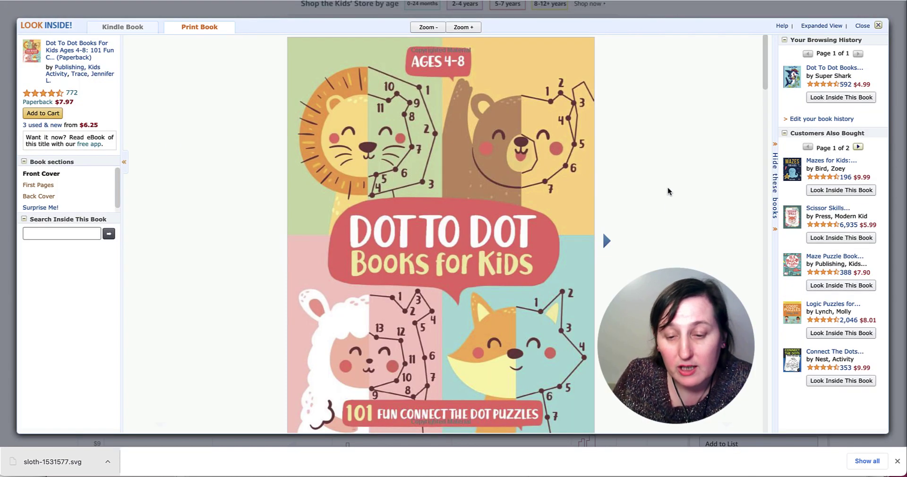
click(605, 241)
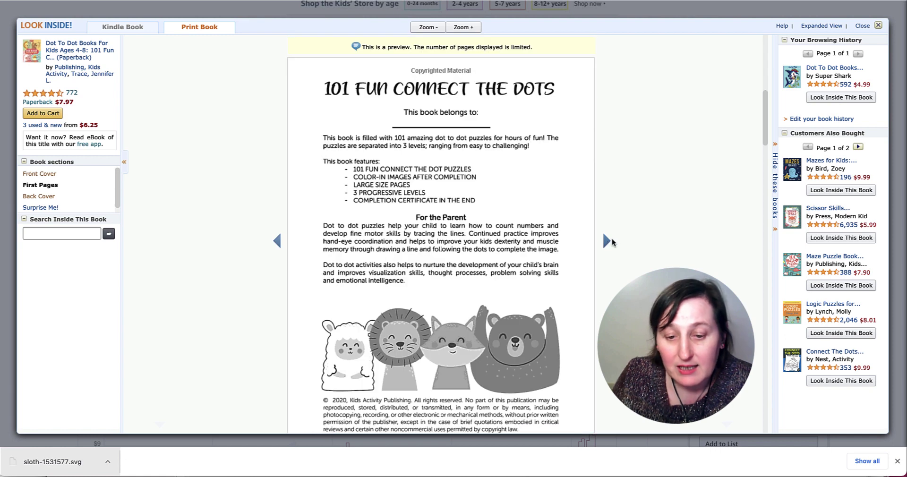
click(606, 242)
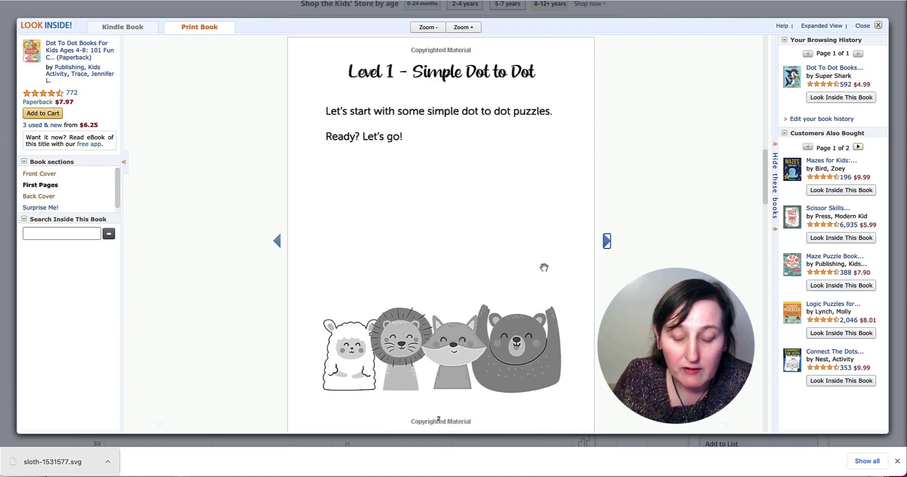
click(605, 240)
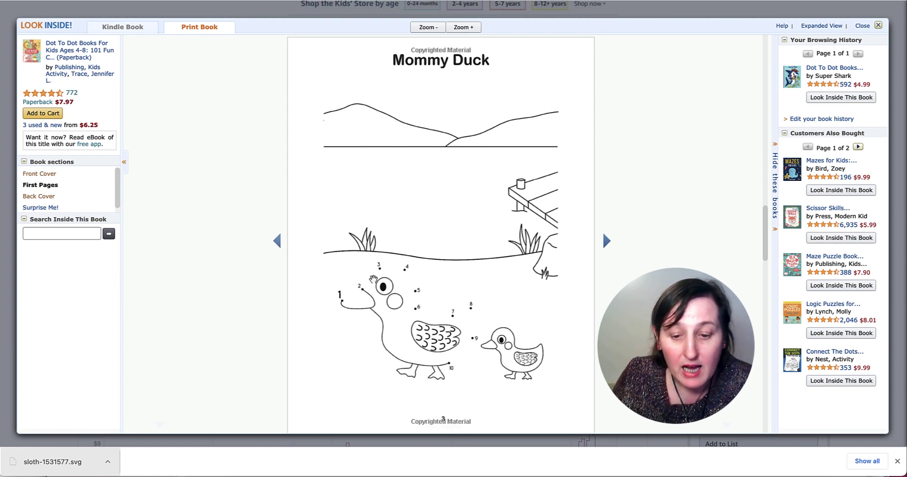
click(606, 241)
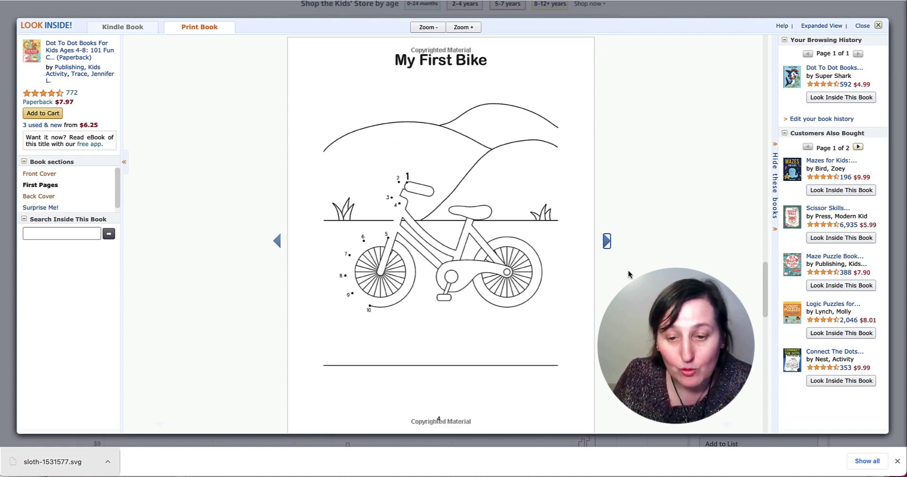
click(606, 242)
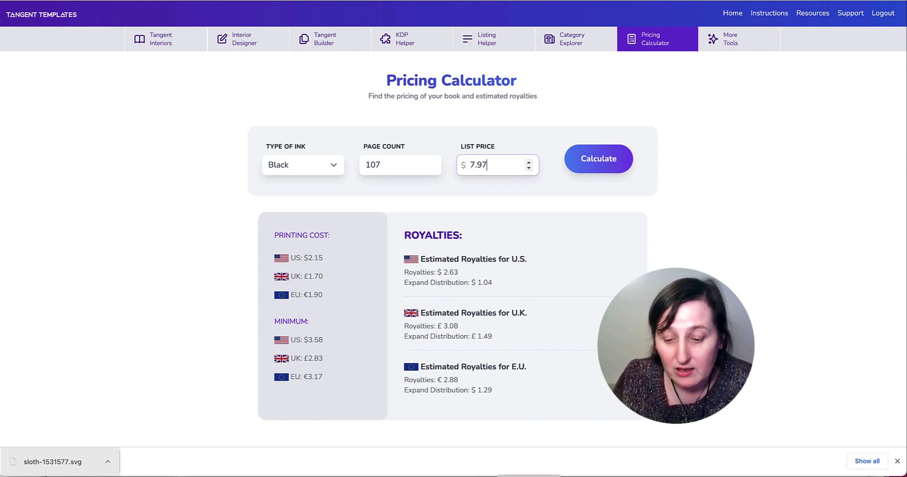
- Start multiplying the 2.63 royalty by 1881 in Calculator, then clear it and quit
key(super+Tab)
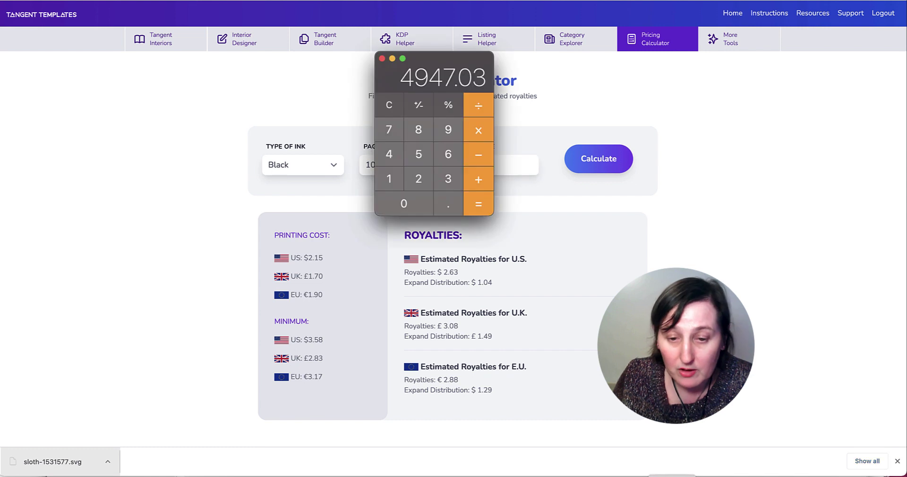
click(389, 108)
click(420, 180)
click(446, 202)
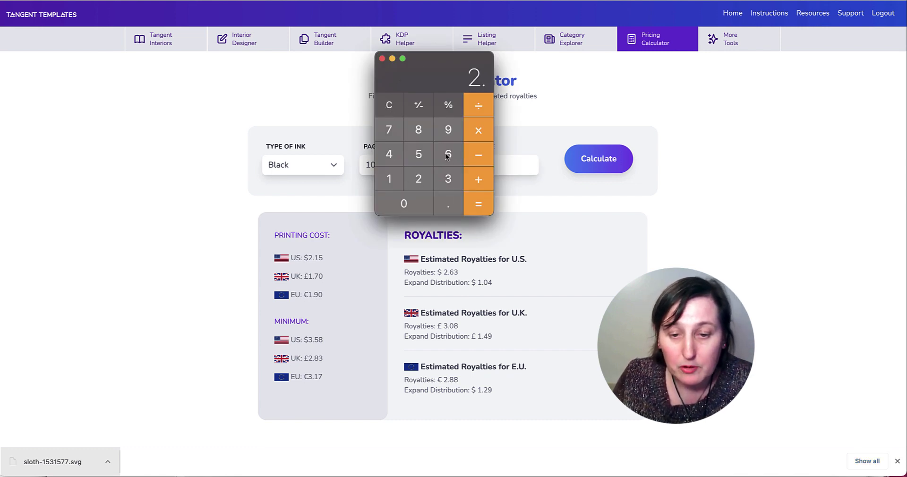
click(448, 154)
click(448, 178)
click(479, 130)
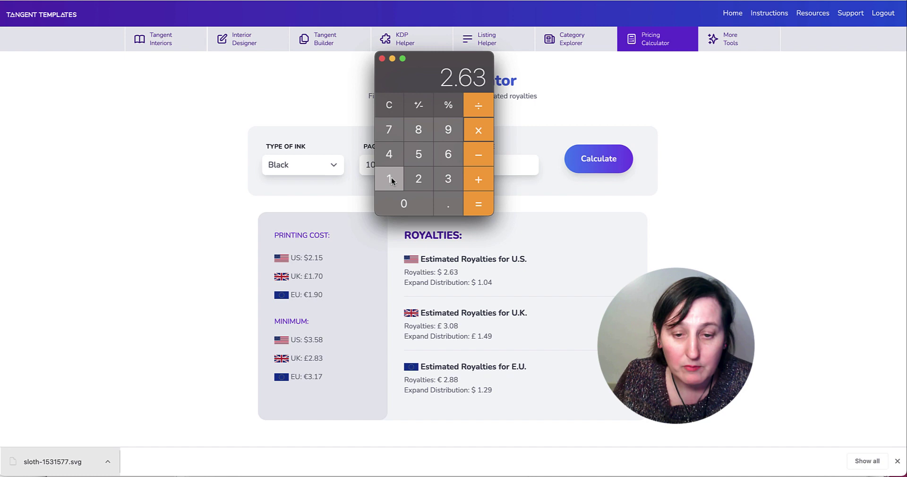
click(392, 178)
click(423, 126)
click(417, 133)
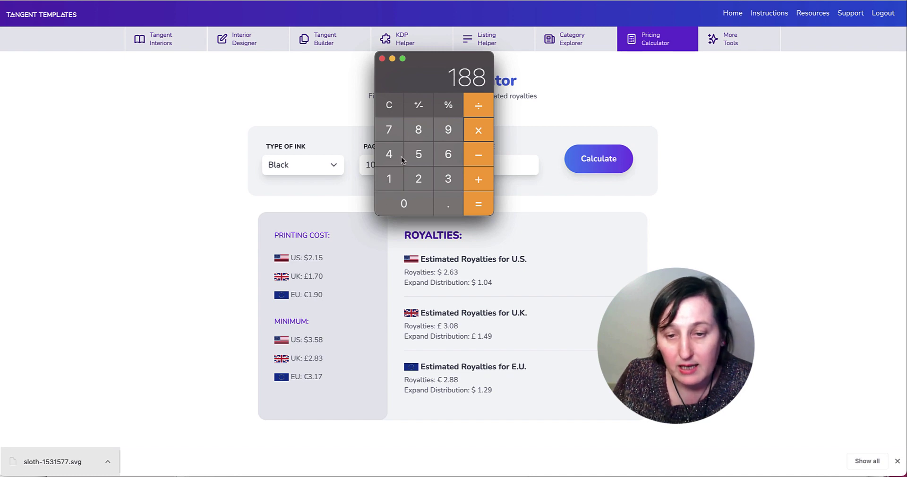
click(389, 180)
key(Escape)
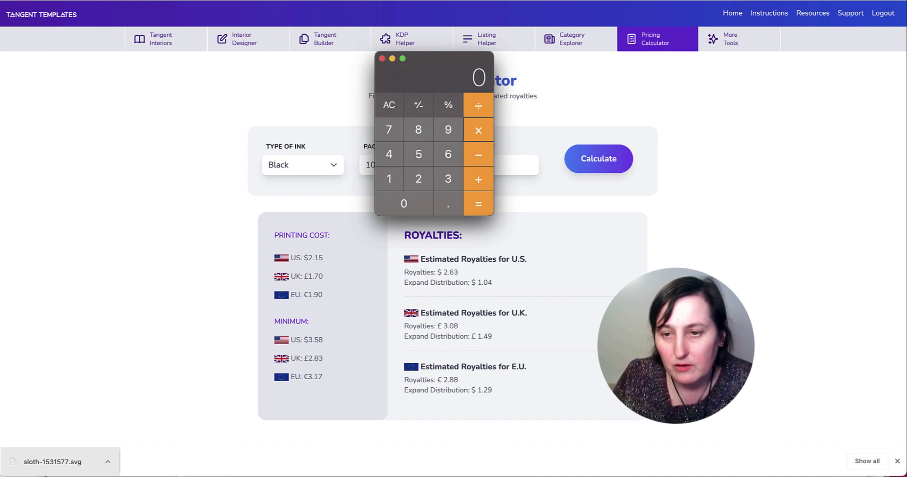
key(super+q)
- Reopen Calculator beside the BSR to Sales Calculator page and compute 2.63 × 1392
key(ctrl+Tab)
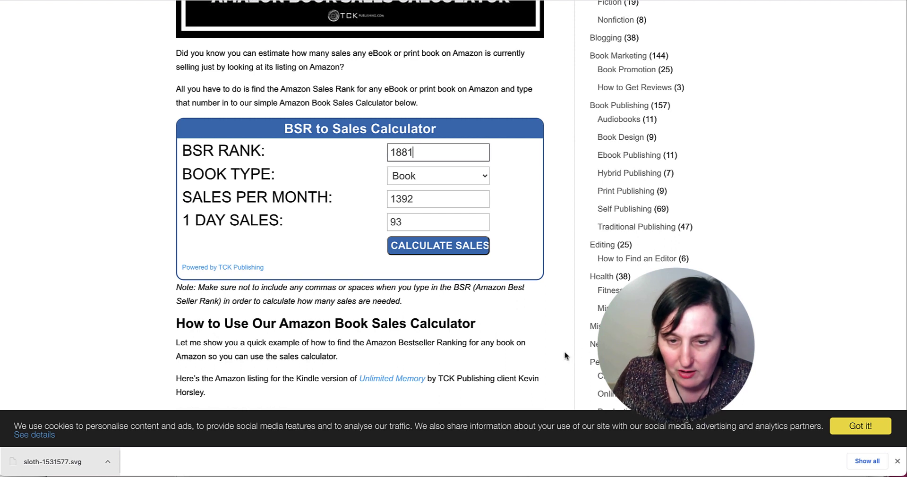
click(676, 476)
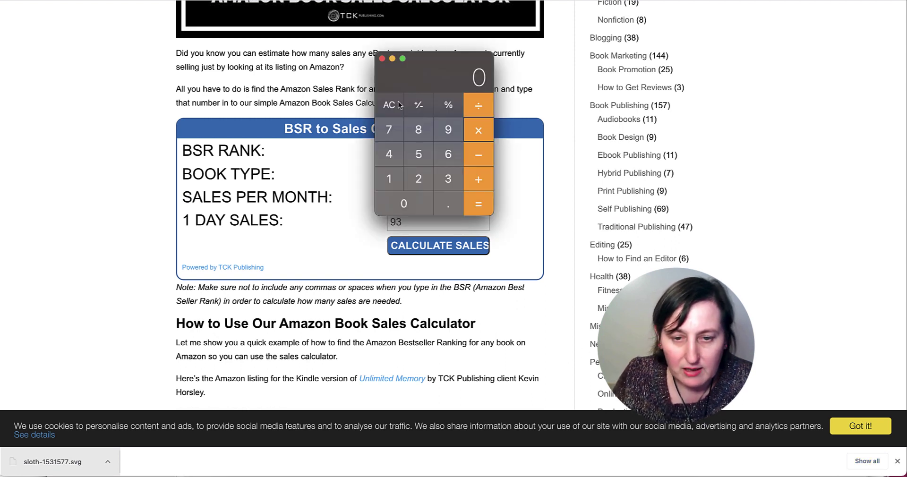
drag(423, 69, 223, 76)
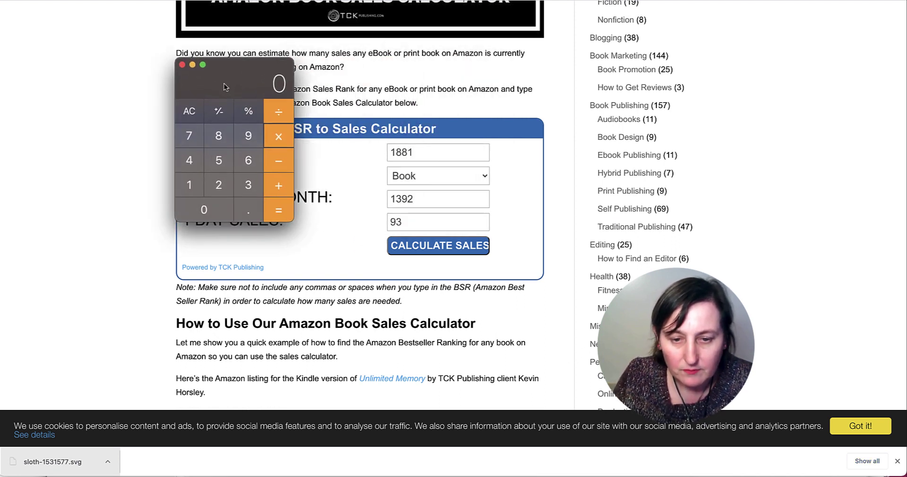
click(221, 186)
click(248, 208)
click(248, 160)
click(248, 185)
click(287, 139)
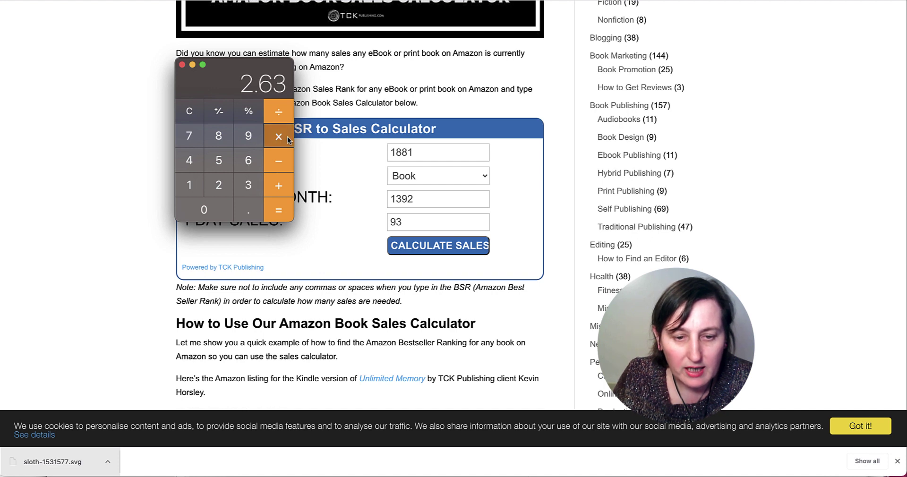
click(287, 139)
click(189, 185)
click(248, 184)
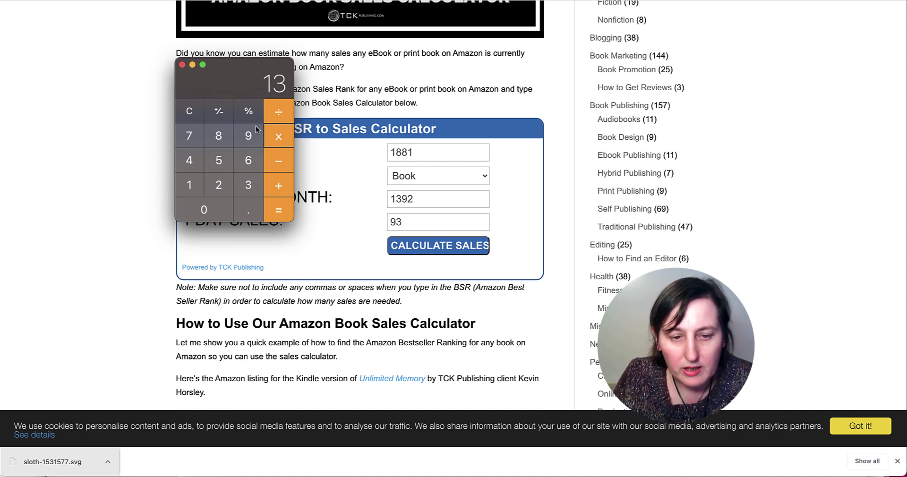
click(248, 135)
click(218, 185)
click(279, 210)
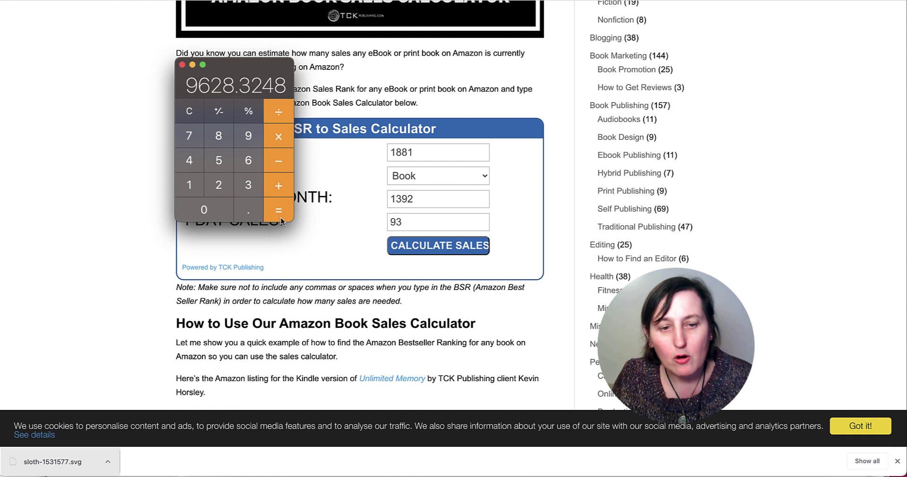
- Clear the wrong result and recompute 2.63 × 1392 to get 3660.96
click(189, 112)
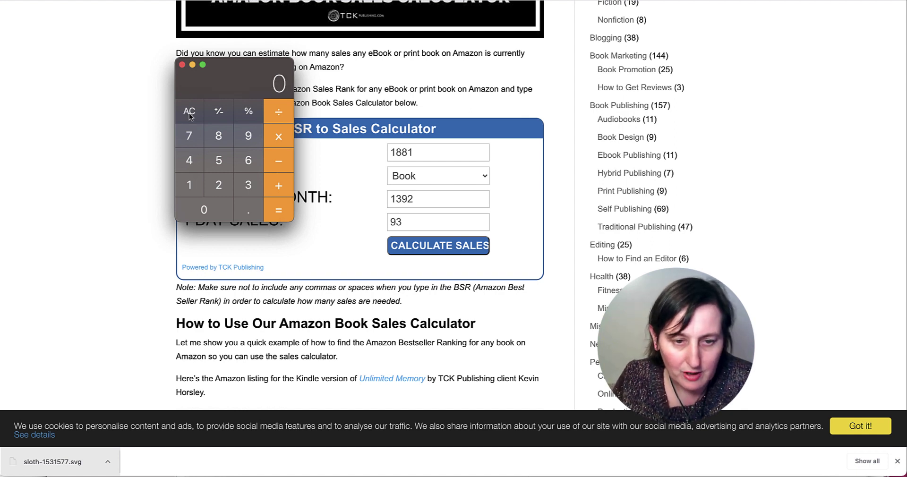
click(224, 187)
click(242, 204)
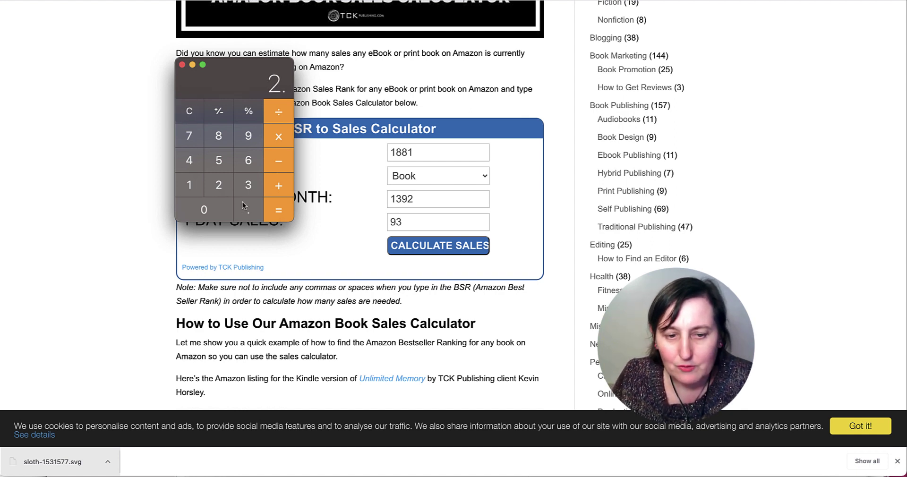
click(249, 161)
click(253, 184)
click(280, 139)
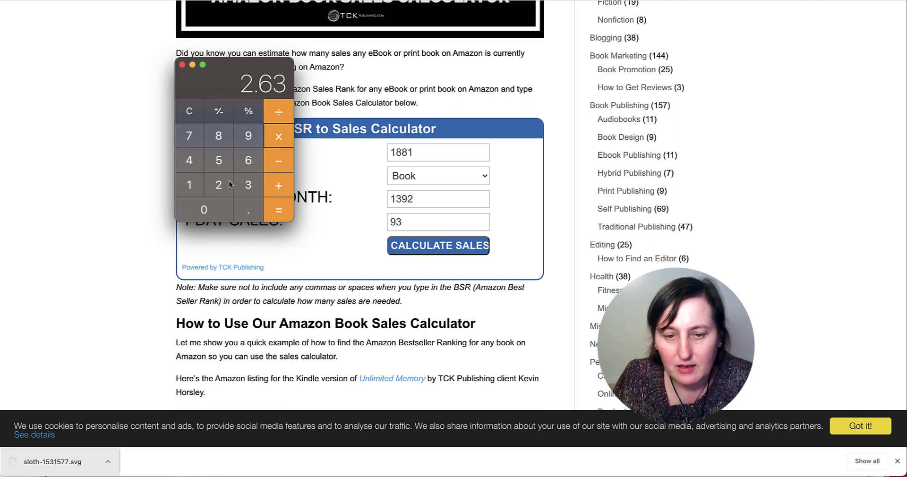
click(199, 185)
click(246, 182)
click(251, 137)
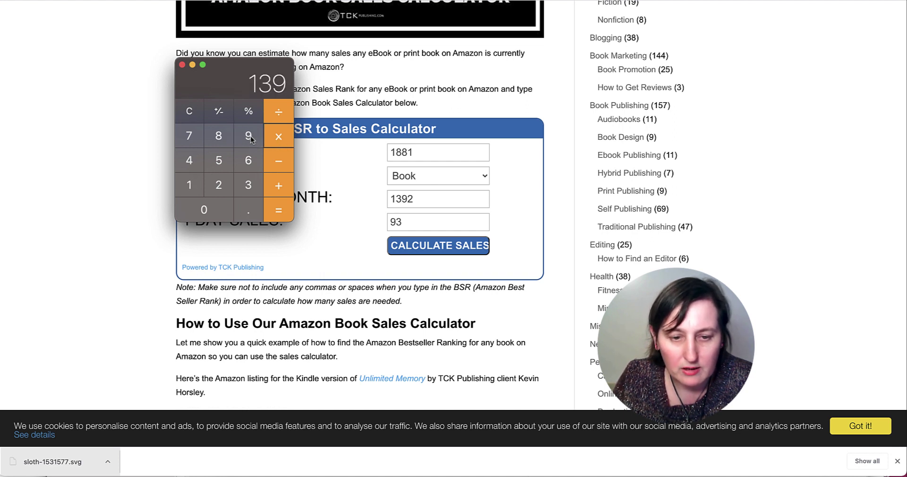
click(222, 186)
click(281, 211)
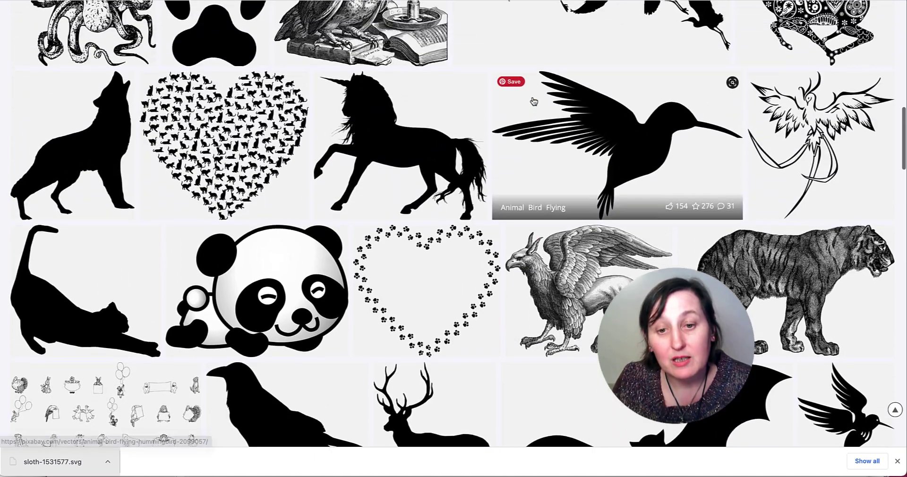
- Scroll through the black-and-white animal results to locate the hanging sloth vector
scroll(533, 99, up, 11)
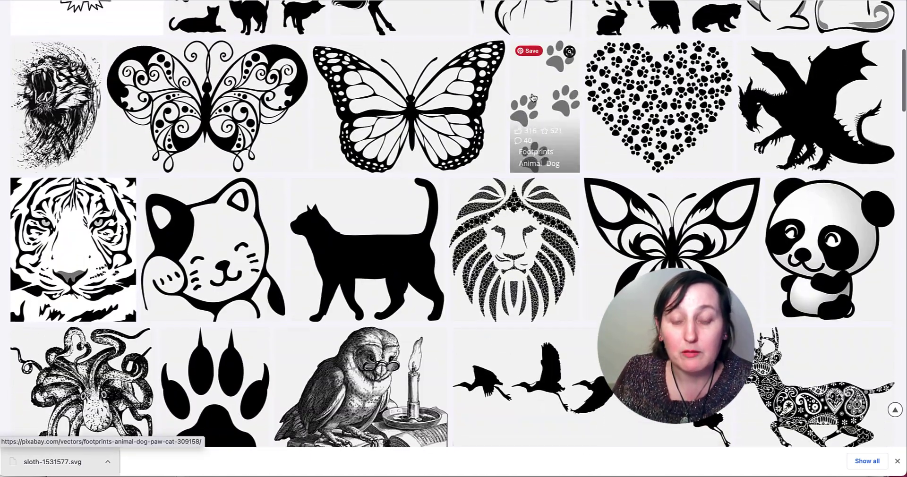
scroll(533, 98, up, 4)
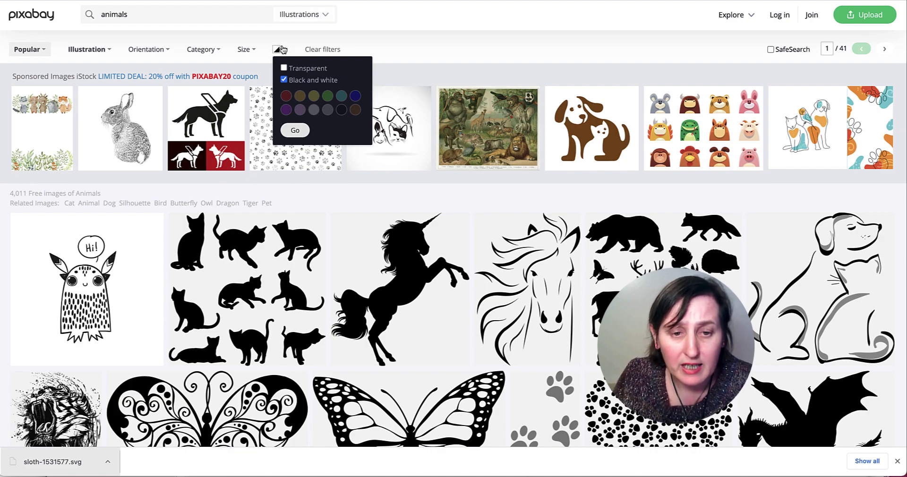
scroll(671, 283, down, 6)
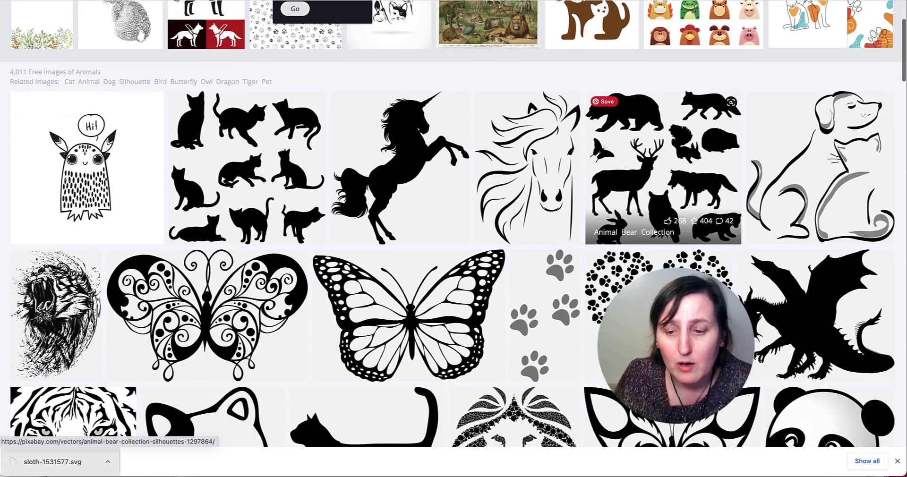
scroll(670, 283, down, 15)
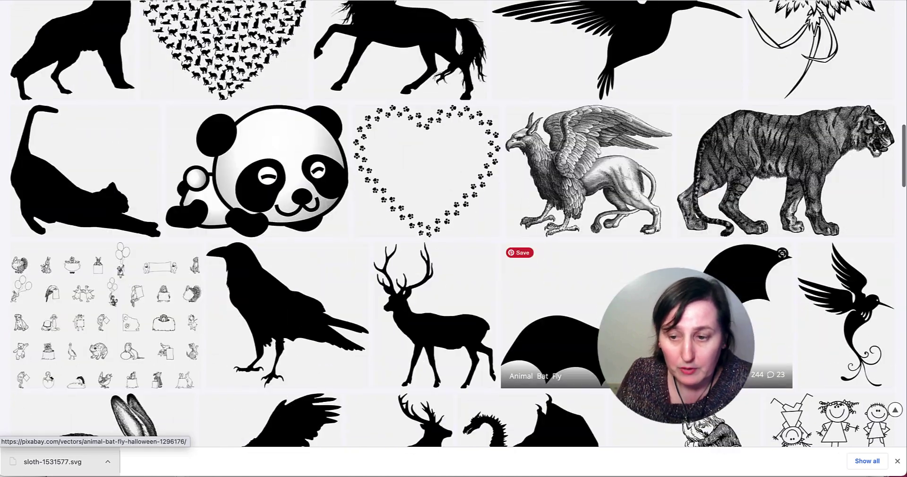
scroll(817, 78, down, 14)
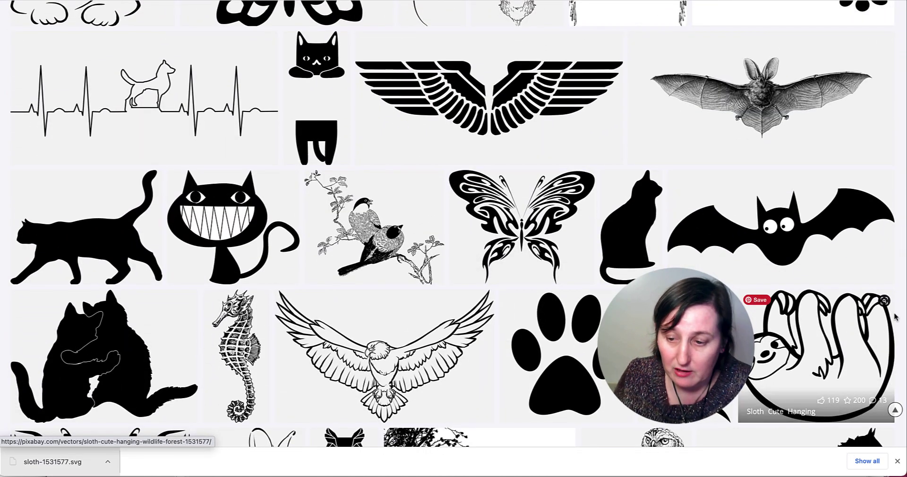
mouse_move(782, 319)
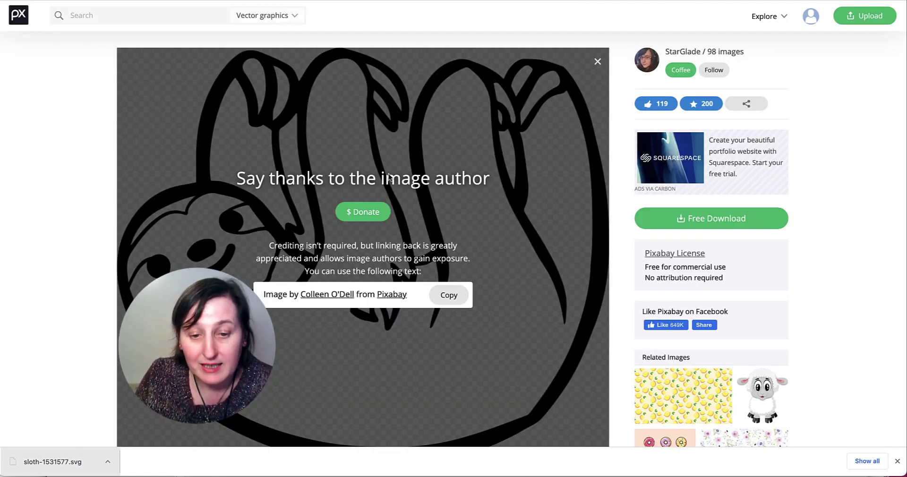
- Show the sloth's Free Download size options, then bring the blank PowerPoint presentation forward
click(695, 219)
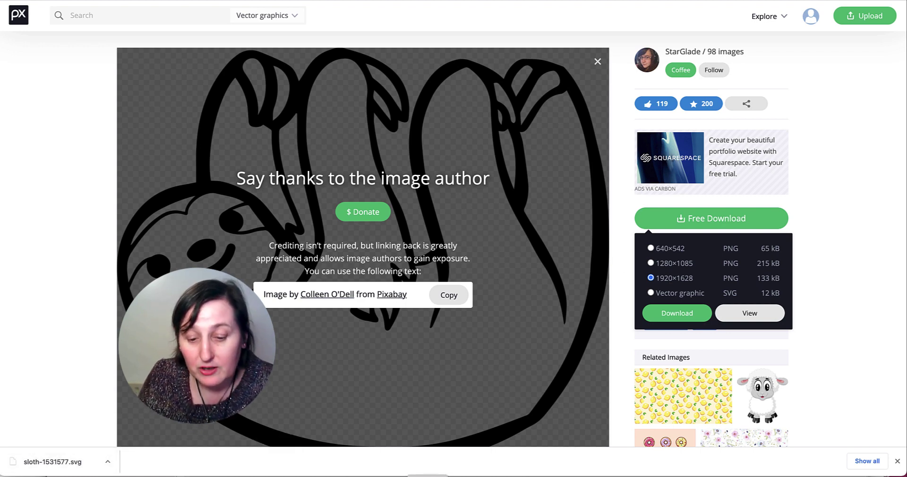
key(super+Tab)
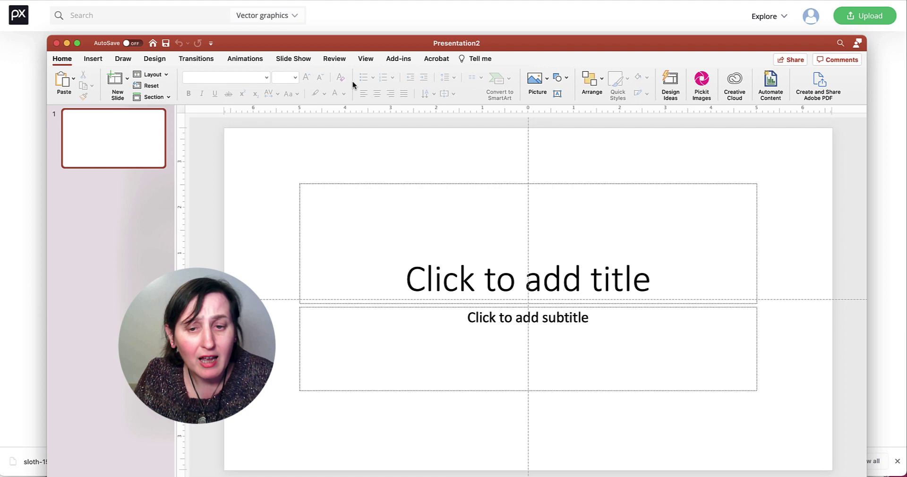
- Set a custom 8.5 × 11 in portrait slide size and scale the content up
drag(355, 39, 353, 17)
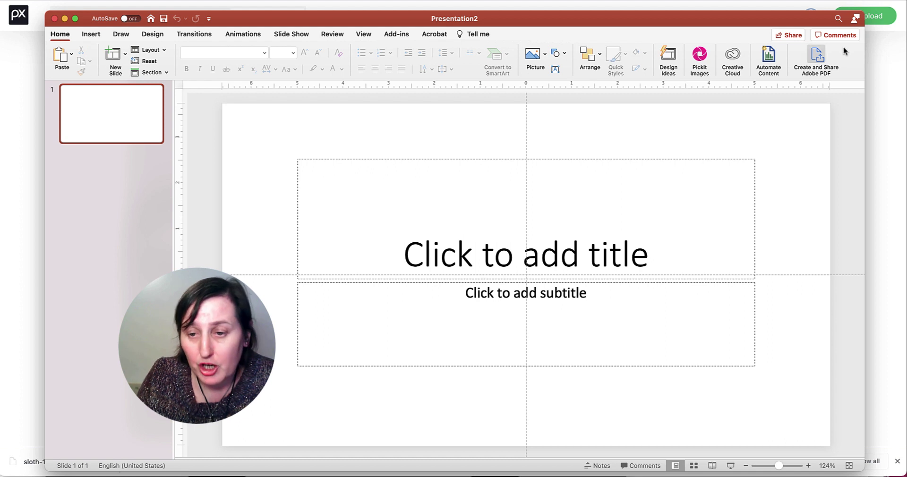
click(151, 34)
click(755, 56)
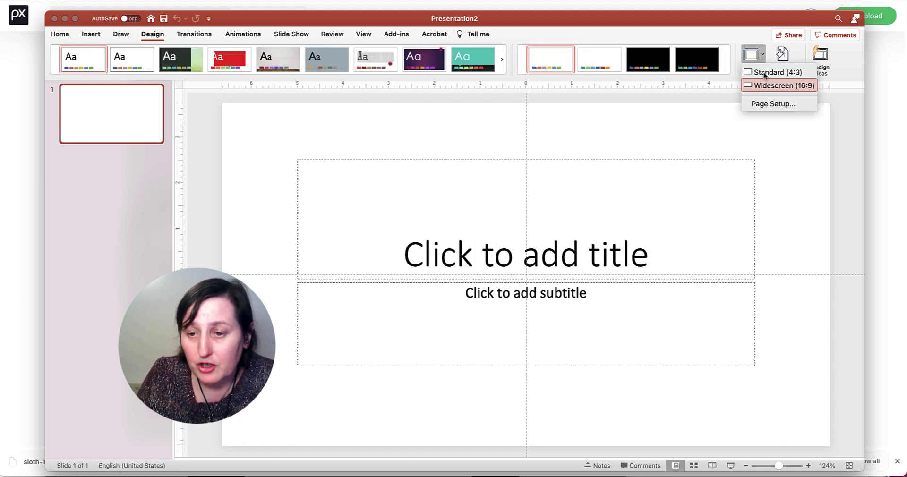
click(776, 103)
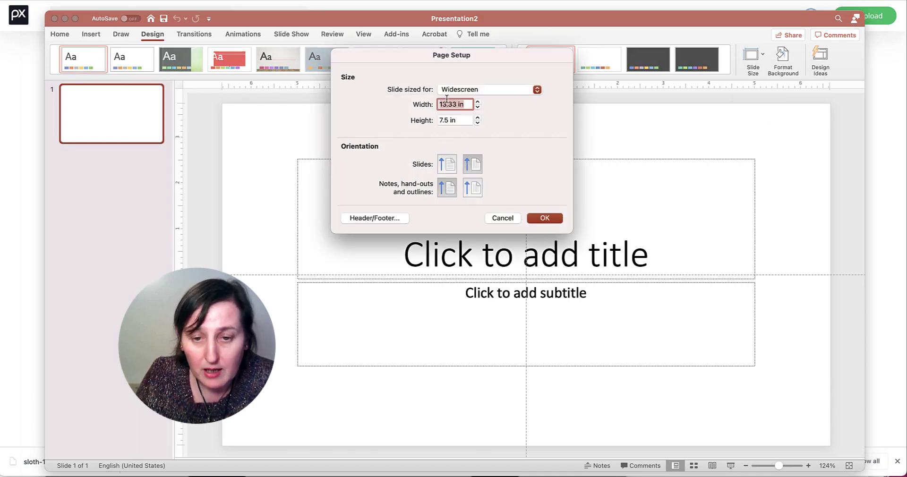
click(453, 104)
double_click(453, 104)
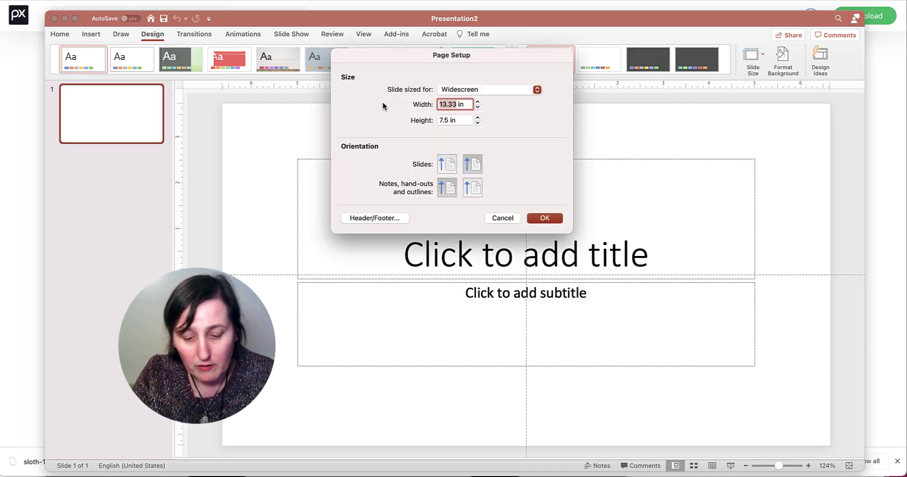
text(8.5)
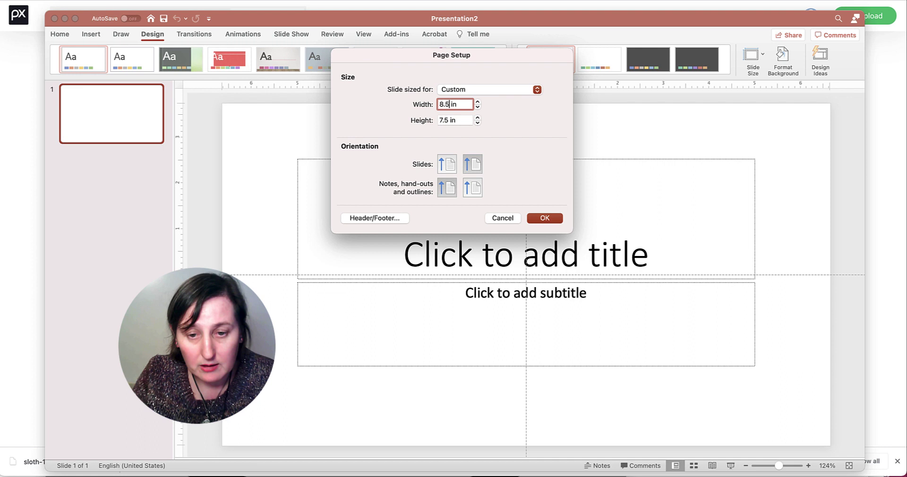
double_click(447, 120)
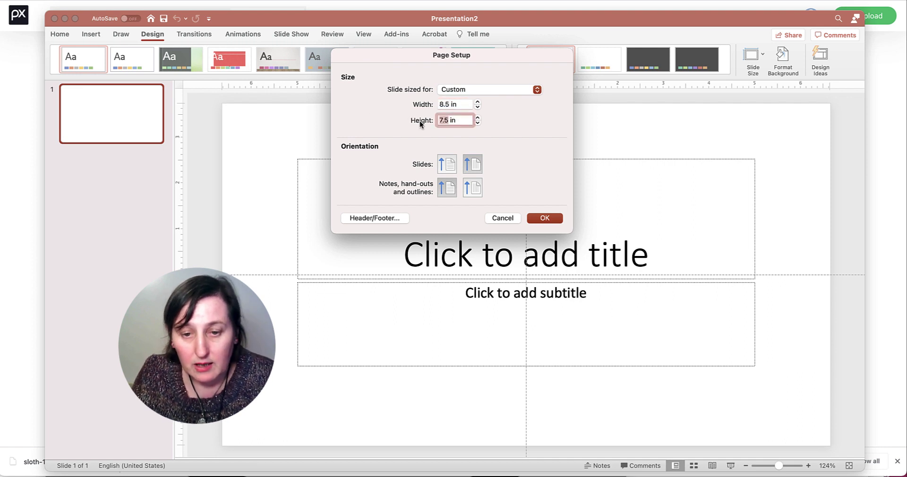
text(11)
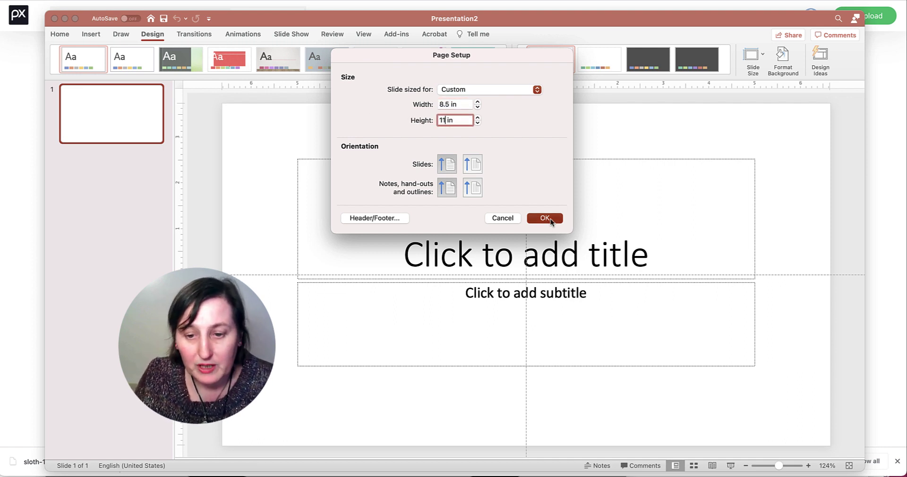
click(550, 220)
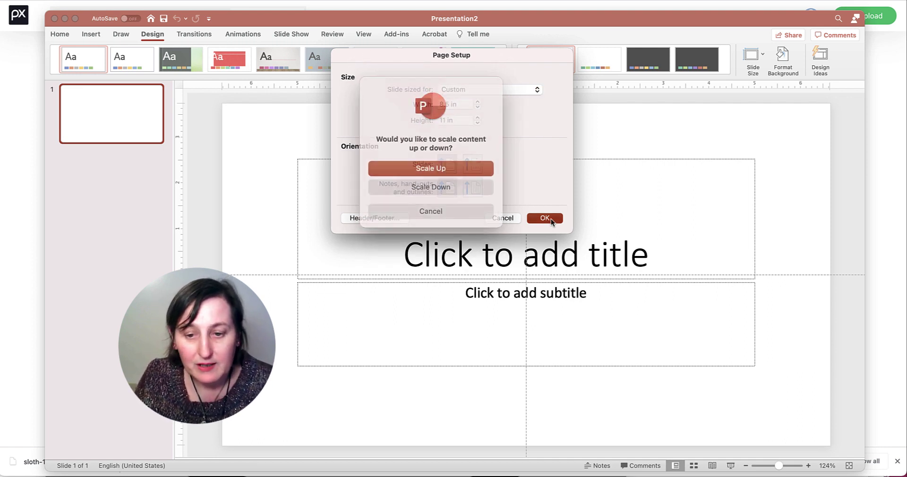
click(436, 167)
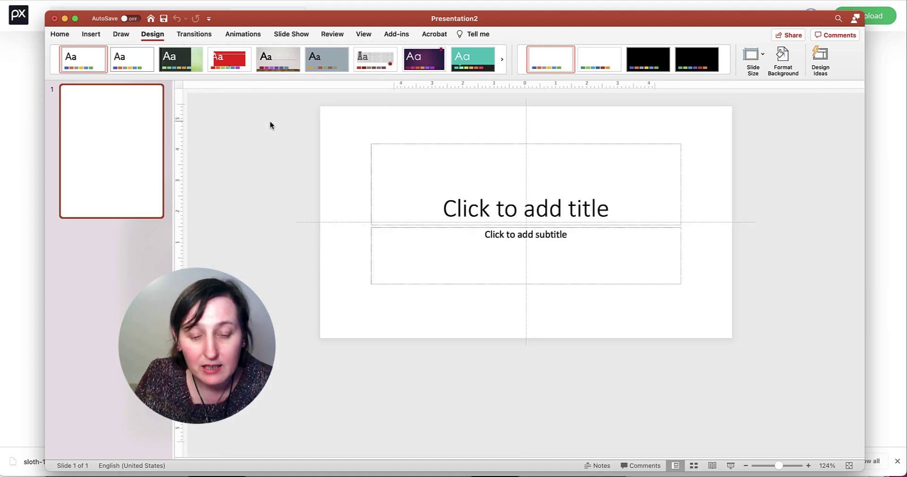
- Delete both empty placeholders, then insert sloth-1531577.svg from the Dropbox folder
drag(376, 130, 668, 419)
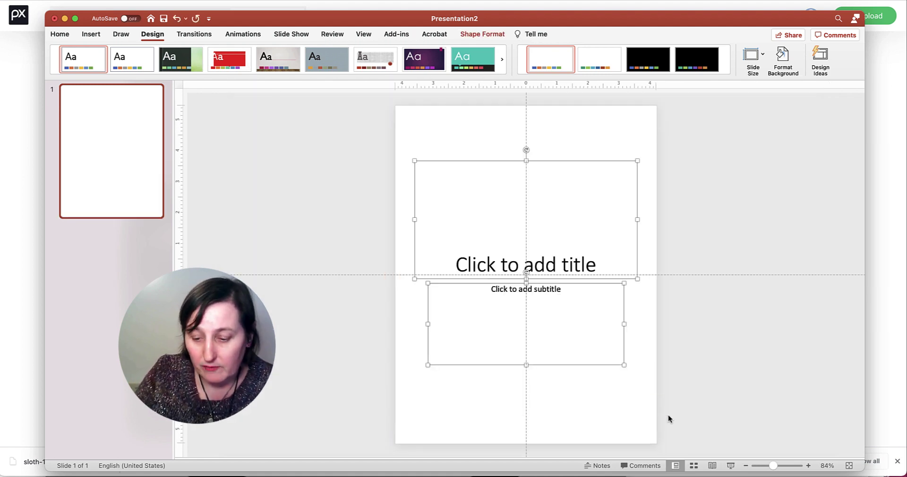
key(Delete)
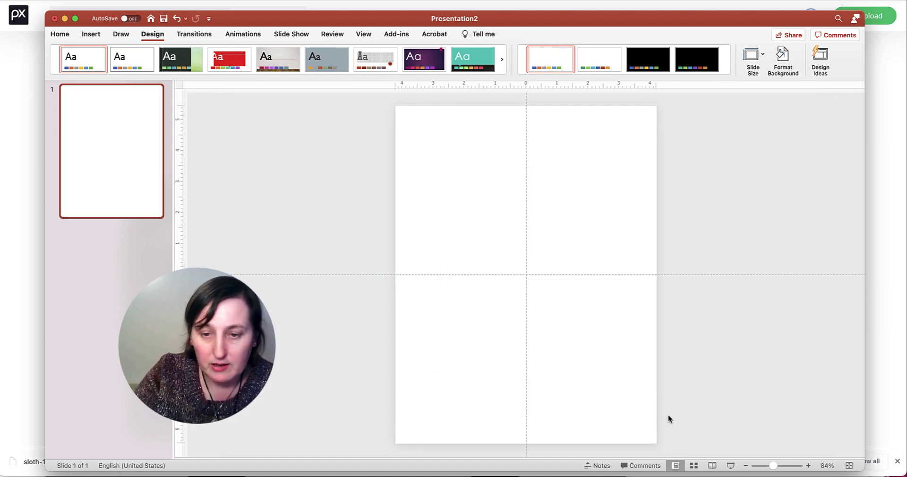
click(92, 36)
click(141, 55)
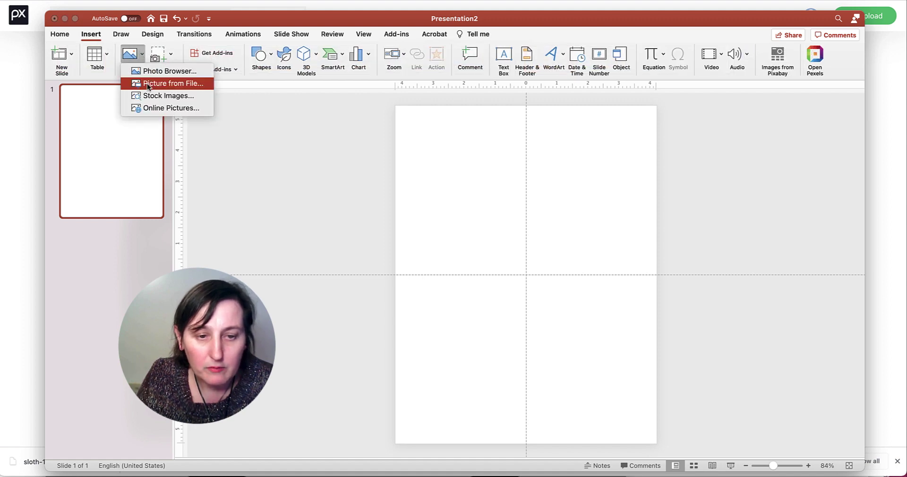
click(147, 85)
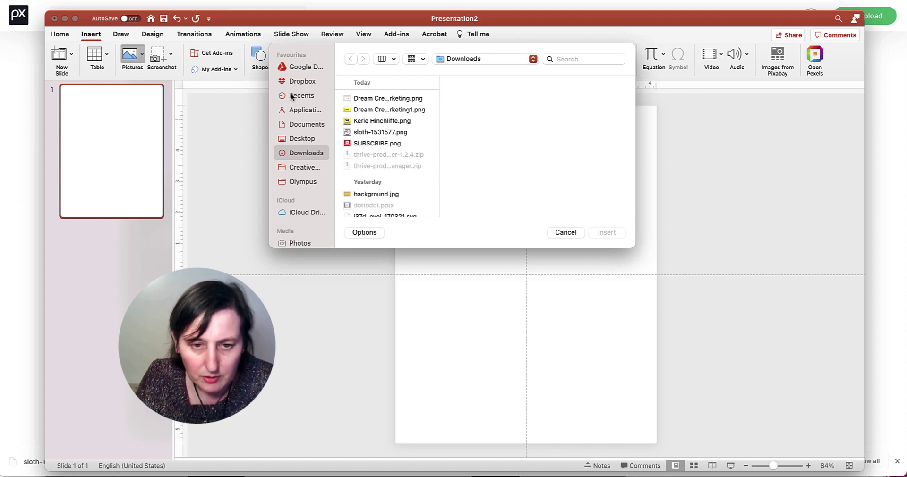
click(297, 81)
click(385, 99)
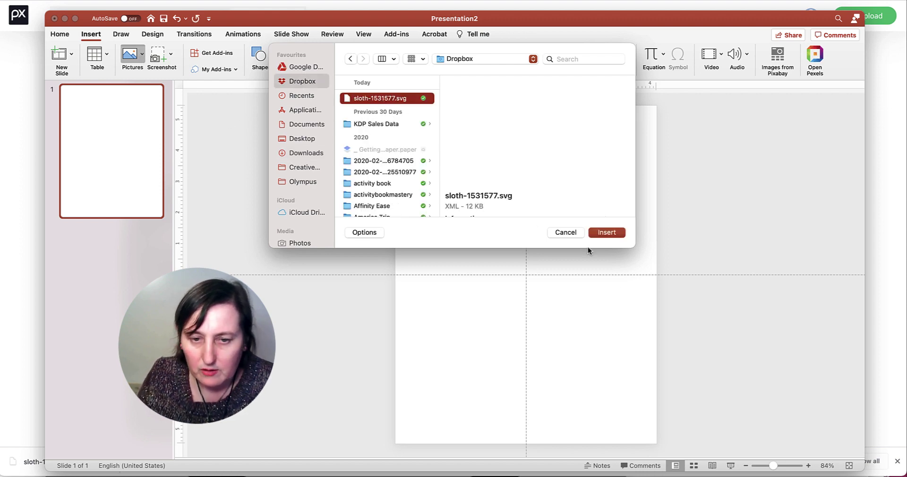
click(607, 233)
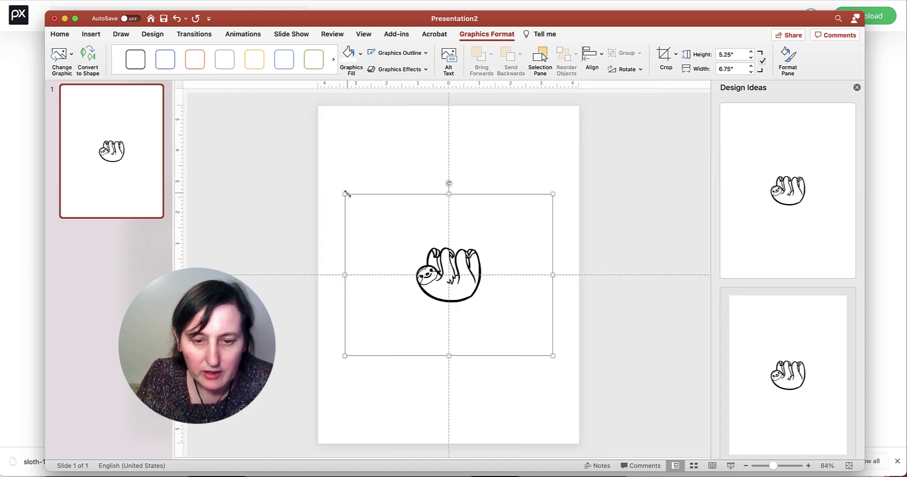
- Resize the sloth graphic to 10.35 × 13.31 in and zoom the view to 156%
mouse_move(774, 470)
mouse_down()
mouse_move(786, 469)
mouse_move(776, 468)
mouse_up()
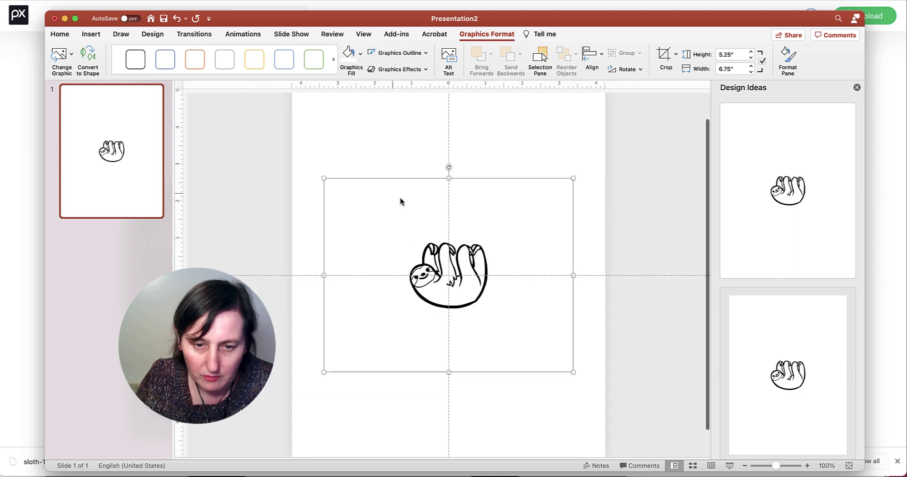
drag(322, 179, 186, 82)
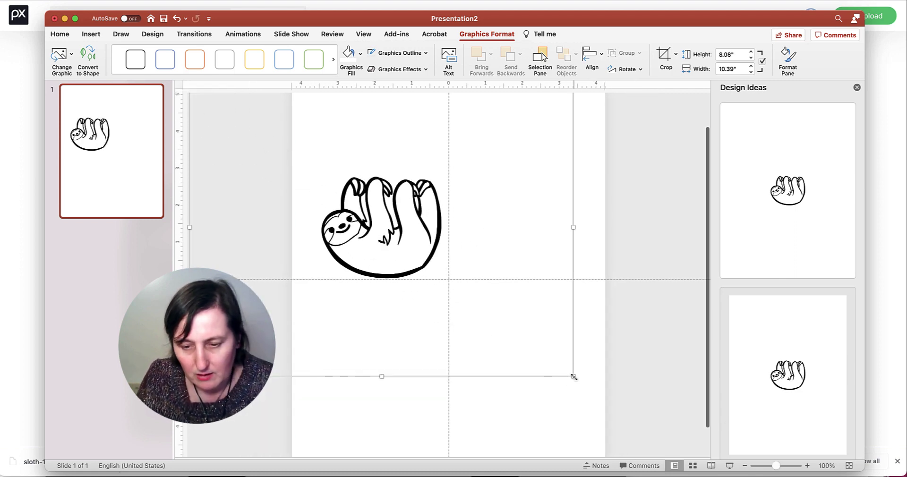
drag(573, 376, 681, 460)
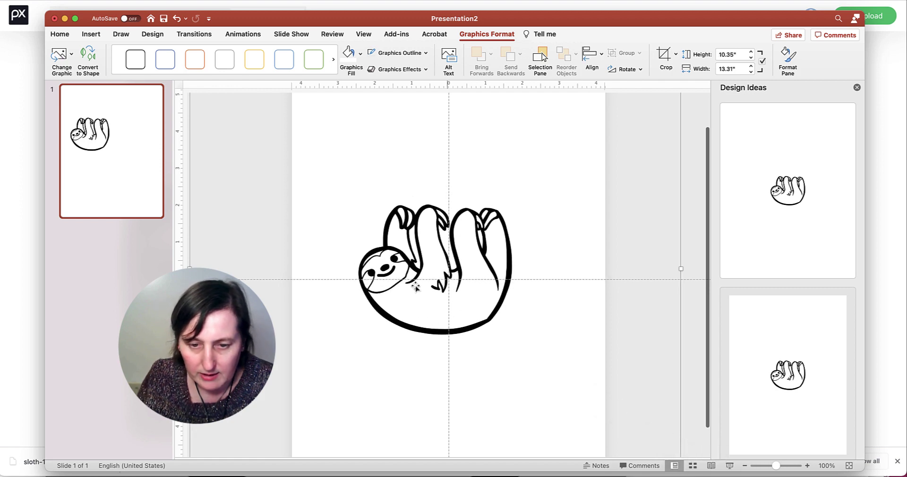
drag(775, 466, 780, 466)
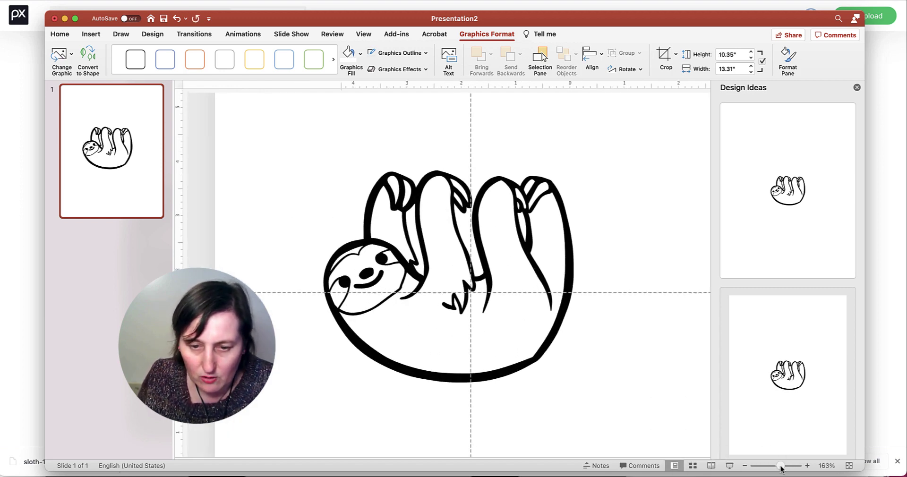
scroll(599, 275, right, 3)
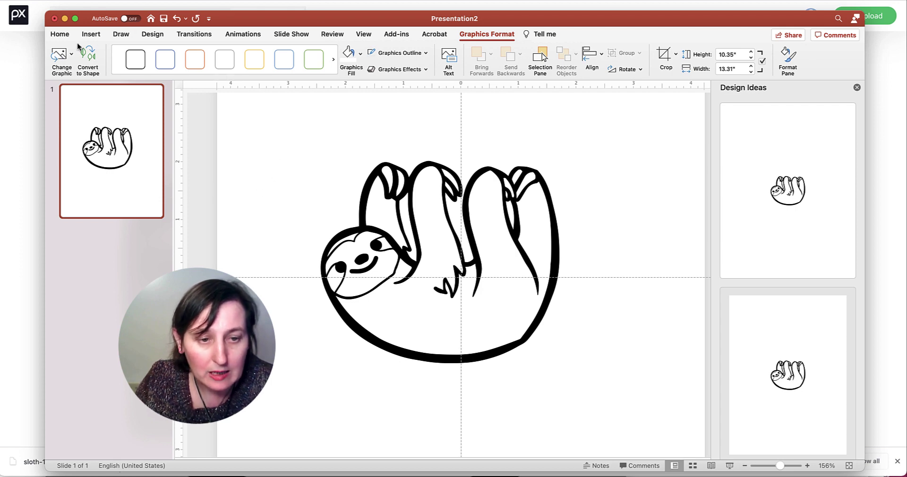
click(91, 35)
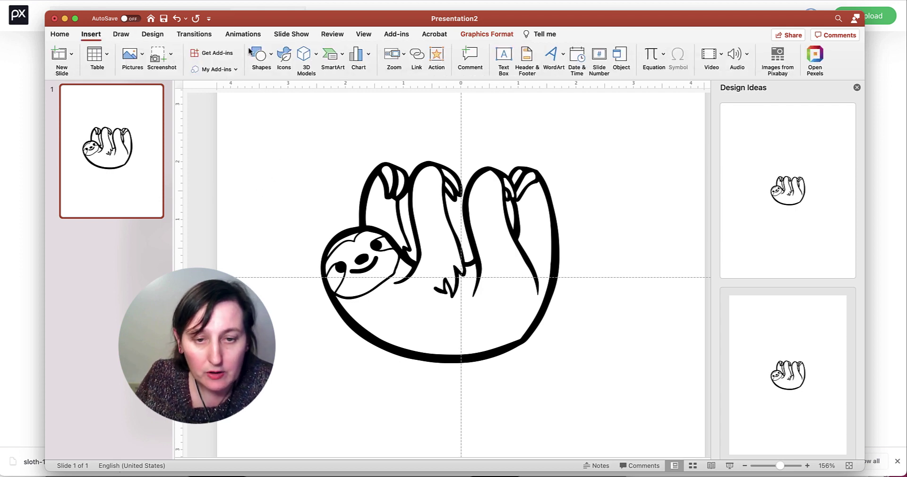
click(271, 57)
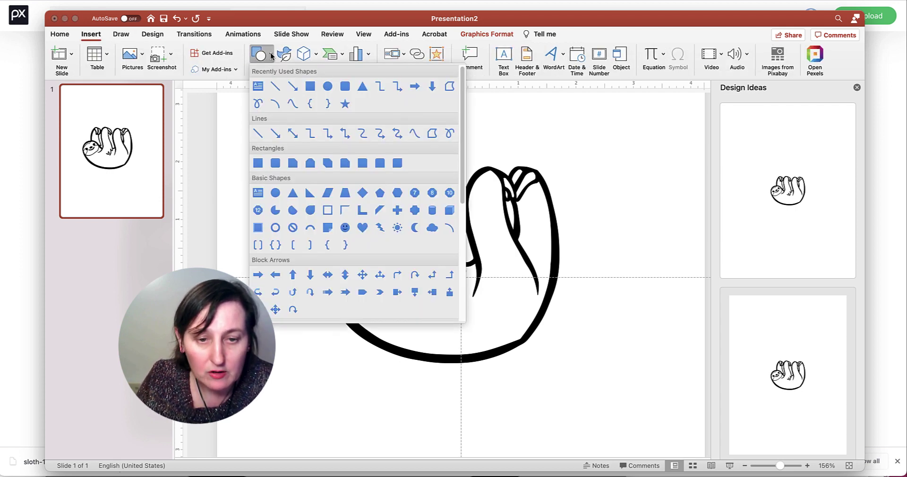
- Draw a 0.35 in circle near the top-left, fill it black, and remove its outline
click(325, 88)
drag(261, 124, 281, 143)
click(348, 53)
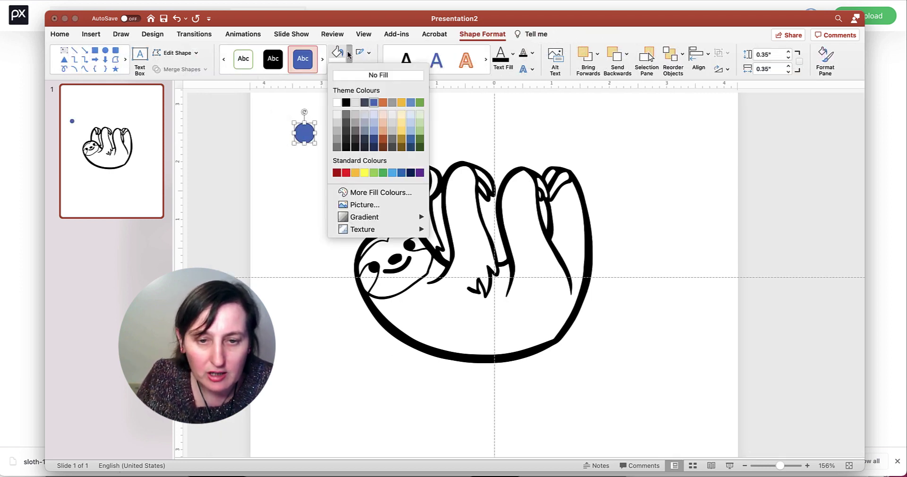
click(347, 103)
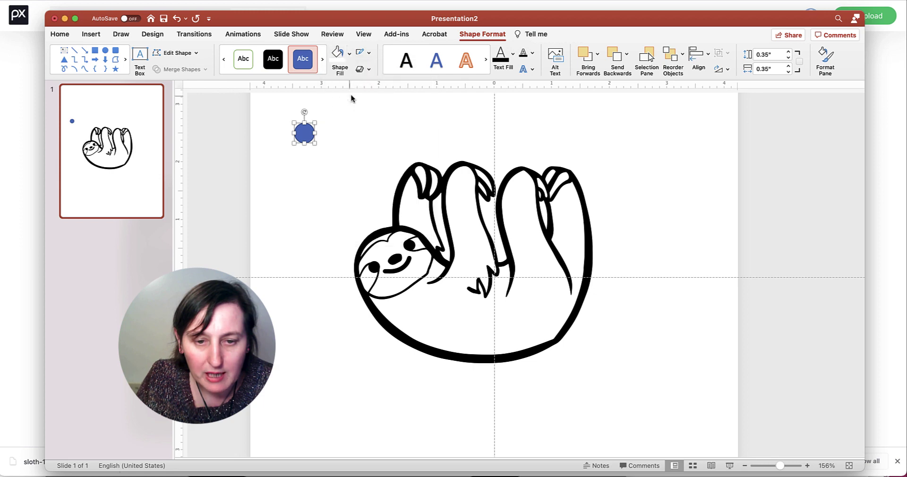
click(369, 53)
click(379, 75)
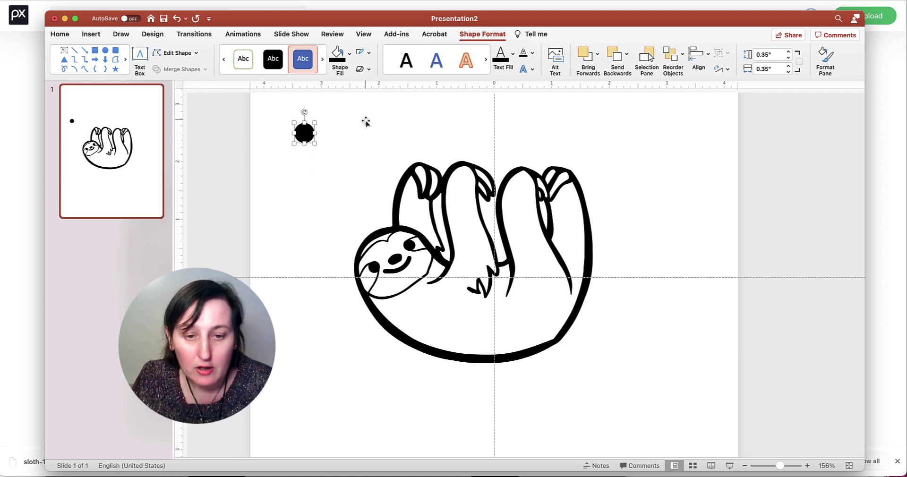
- Duplicate the black dot repeatedly into a diagonal chain, discarding the accidental sloth copy
key(super+d)
key(super+d)
key(super+d)
key(super+d)
key(super+d)
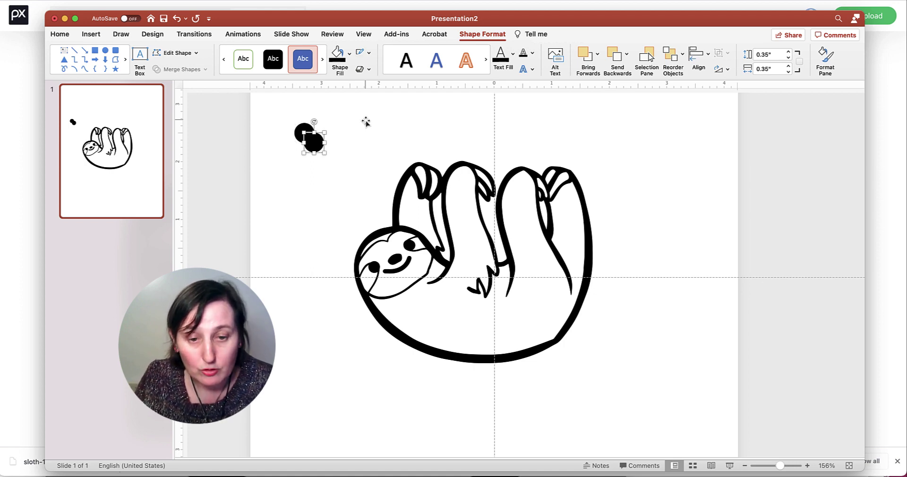
shift+click(366, 121)
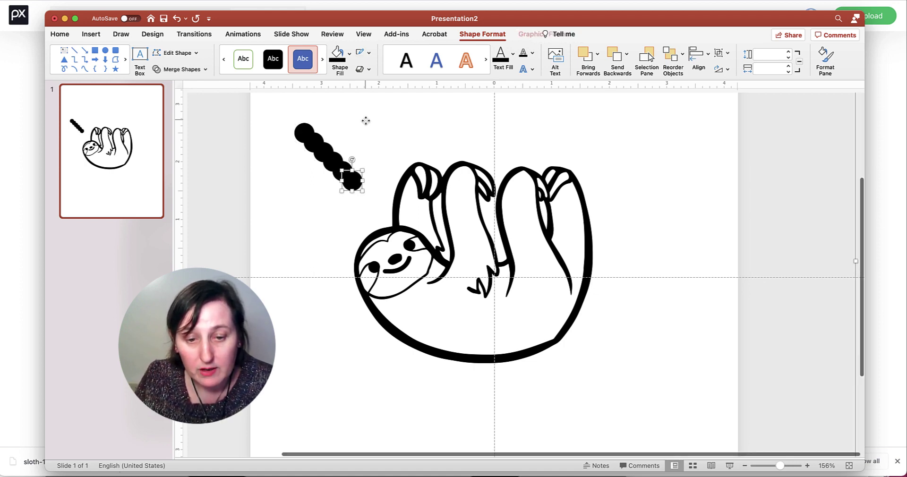
key(super+d)
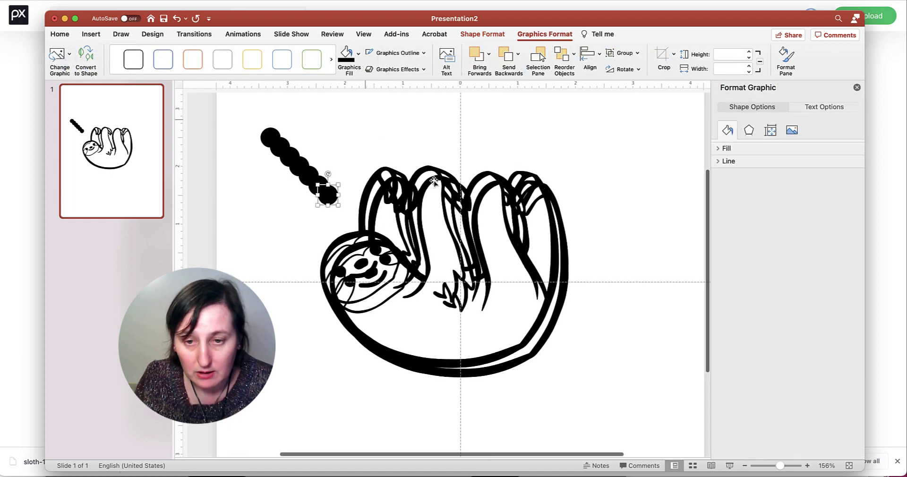
click(485, 265)
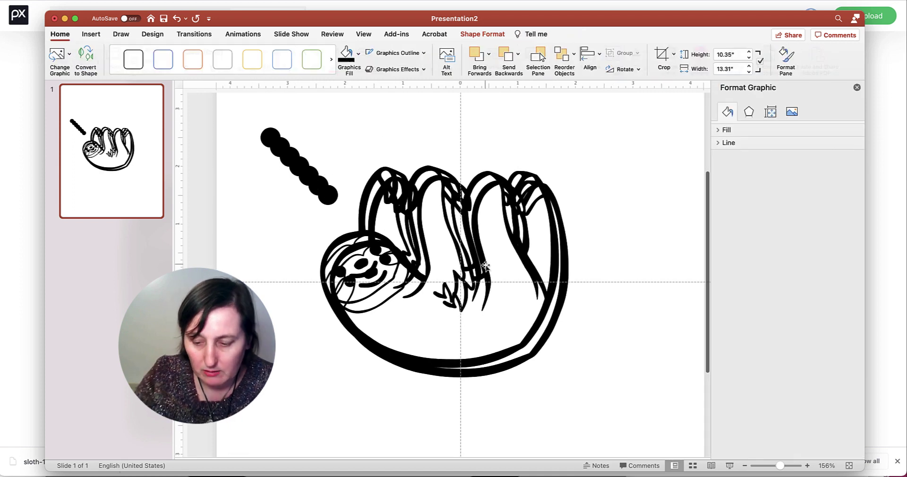
click(343, 189)
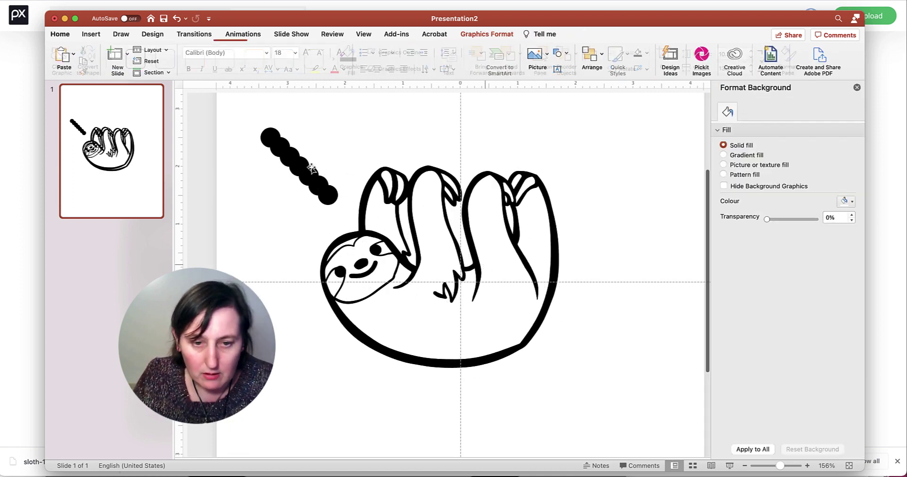
click(331, 197)
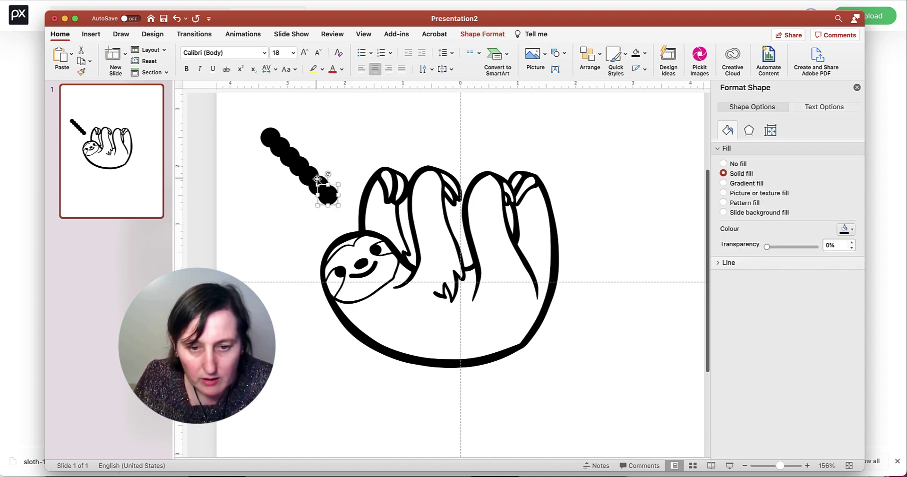
key(super+d)
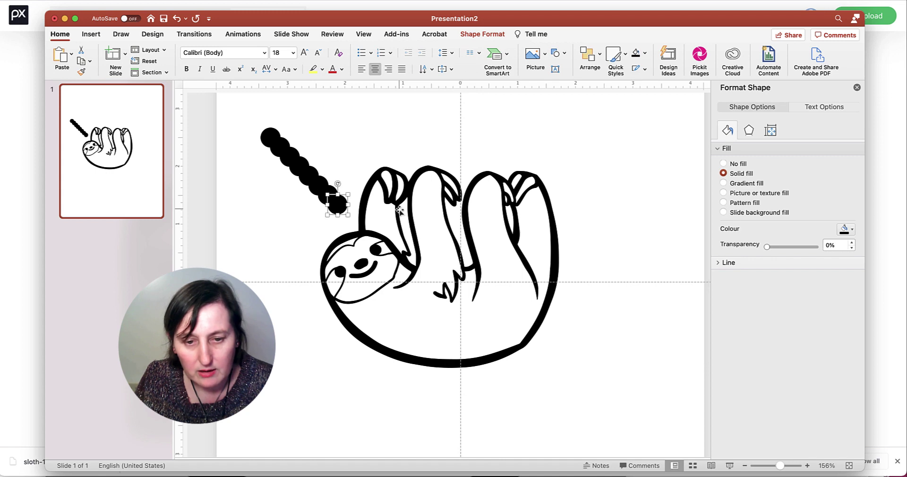
key(super+d)
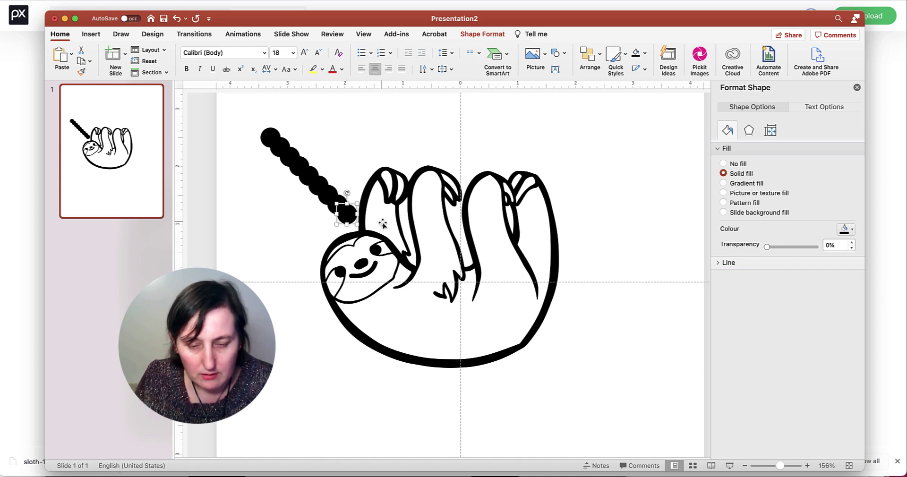
- Drag chained dots onto the sloth's right hand, right side, lower outline and head
drag(352, 220, 546, 194)
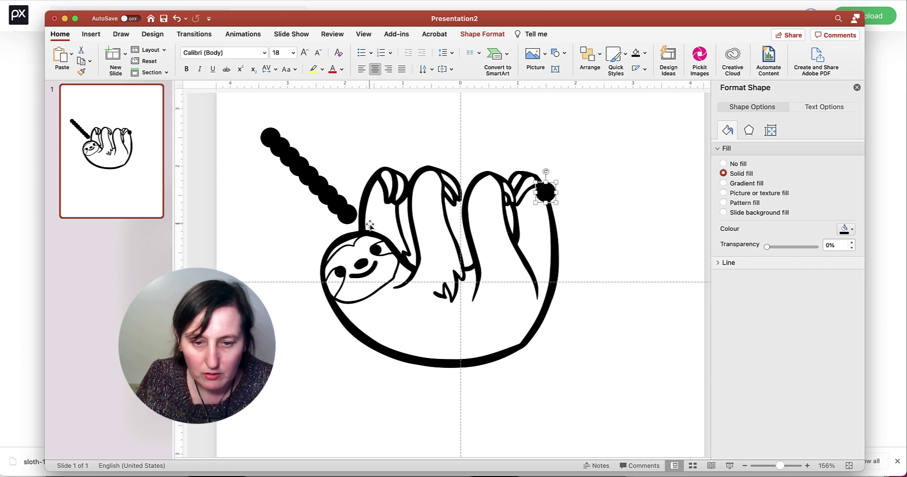
drag(350, 216, 557, 249)
drag(337, 204, 530, 346)
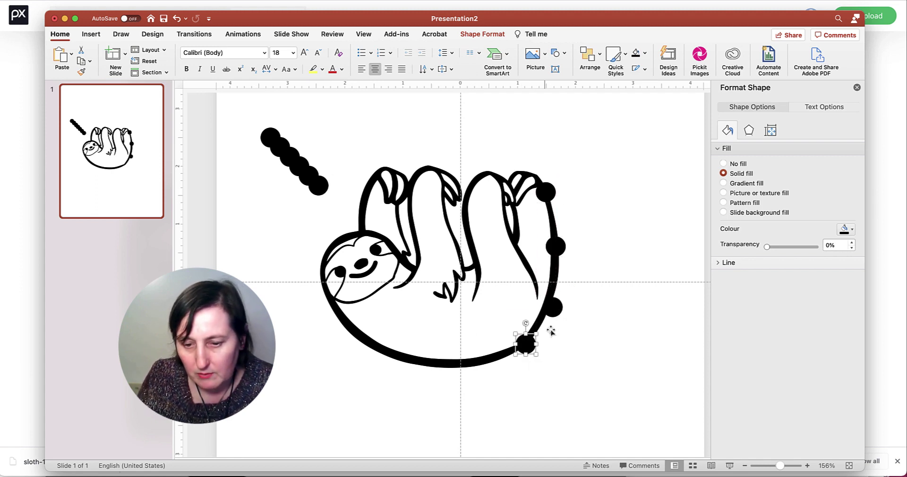
drag(554, 307, 555, 304)
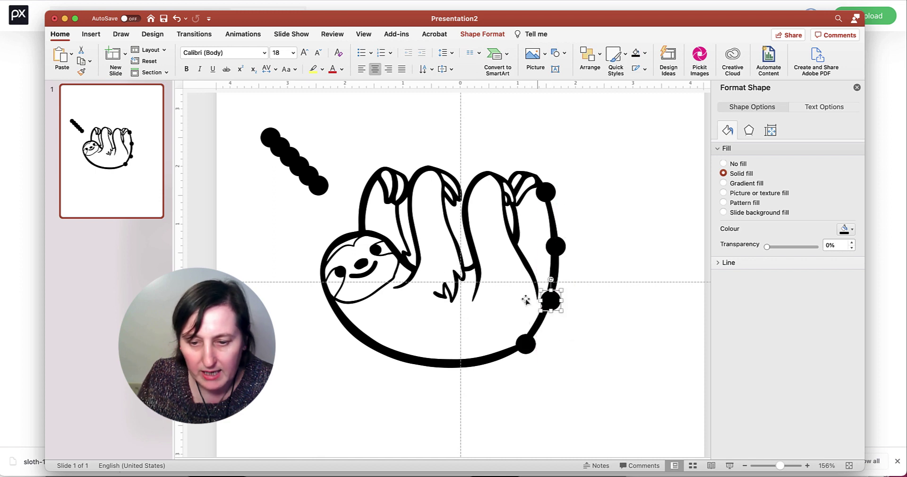
drag(318, 185, 480, 366)
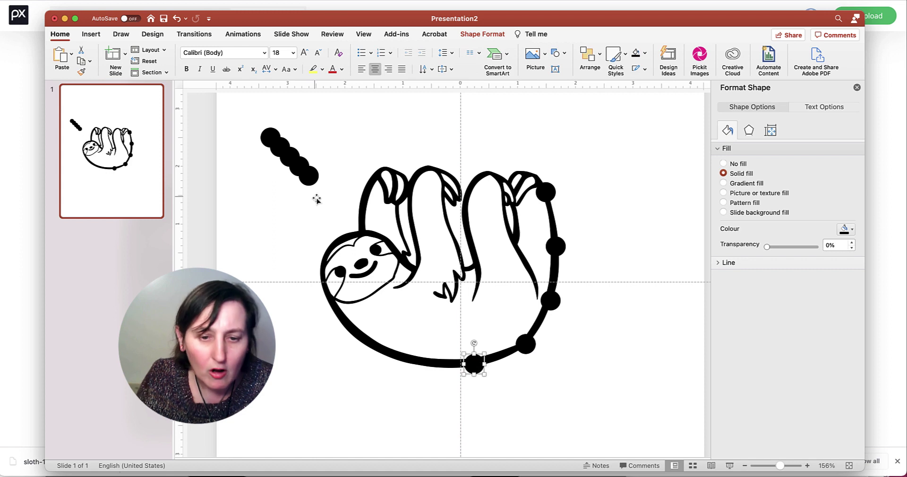
click(313, 178)
drag(313, 178, 355, 230)
- Place the remaining dots along the lower-left and bottom outline, including the stray top-left dot
drag(299, 166, 342, 321)
drag(280, 147, 383, 354)
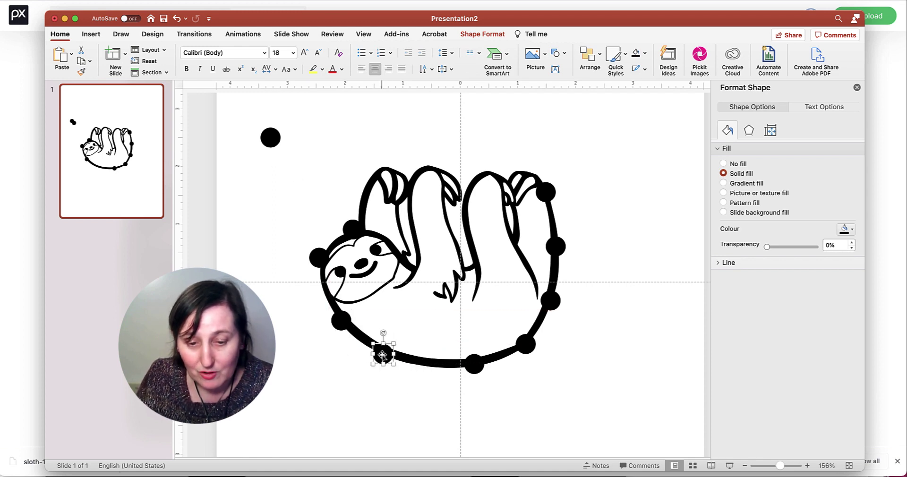
drag(342, 320, 329, 306)
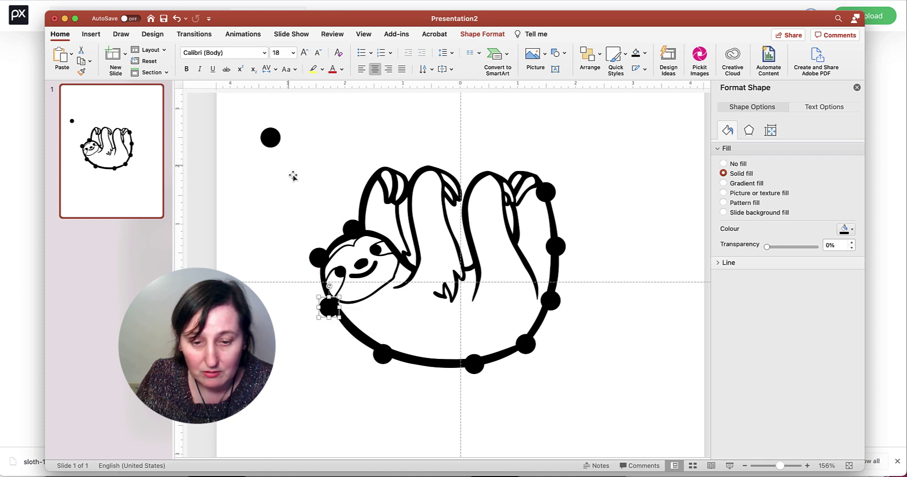
drag(272, 141, 359, 342)
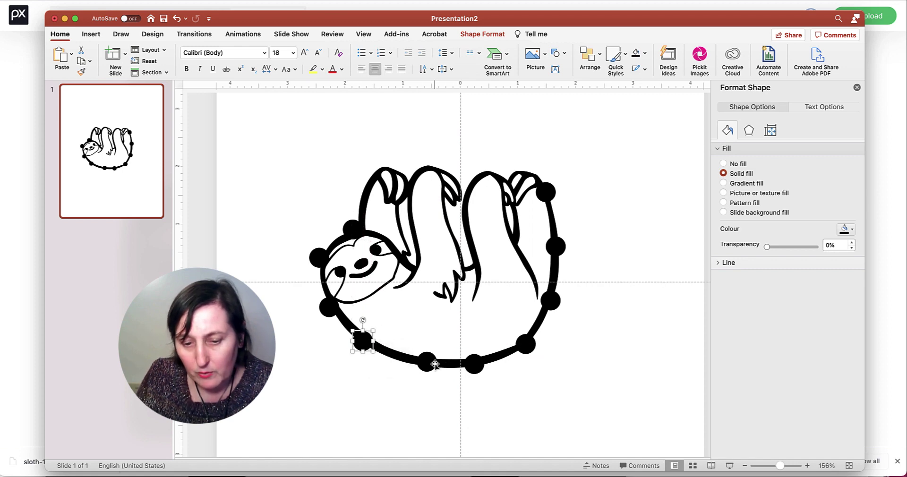
drag(432, 364, 416, 365)
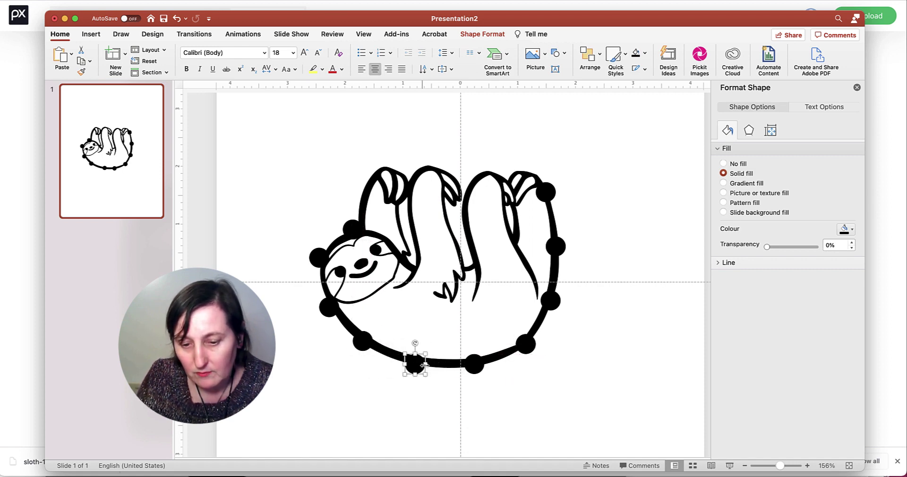
drag(478, 366, 480, 367)
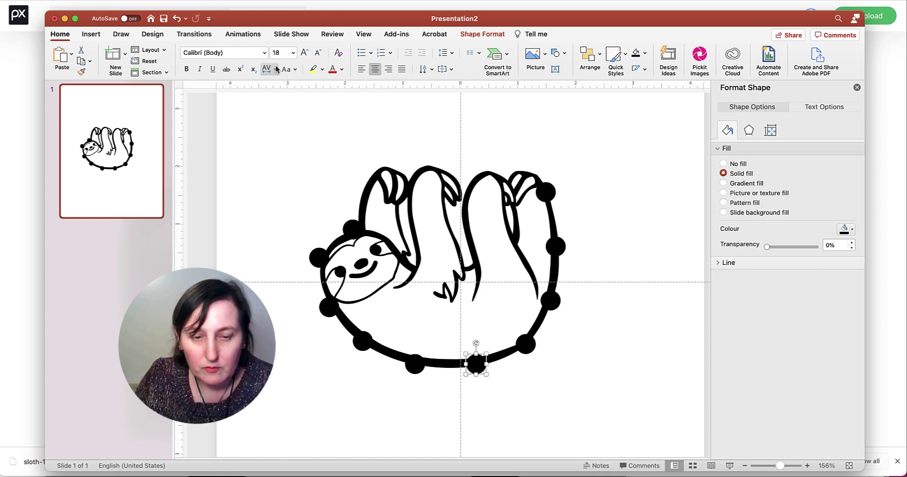
- Add a text box reading '1' near the slide's top-left and set it to 32 pt
click(91, 35)
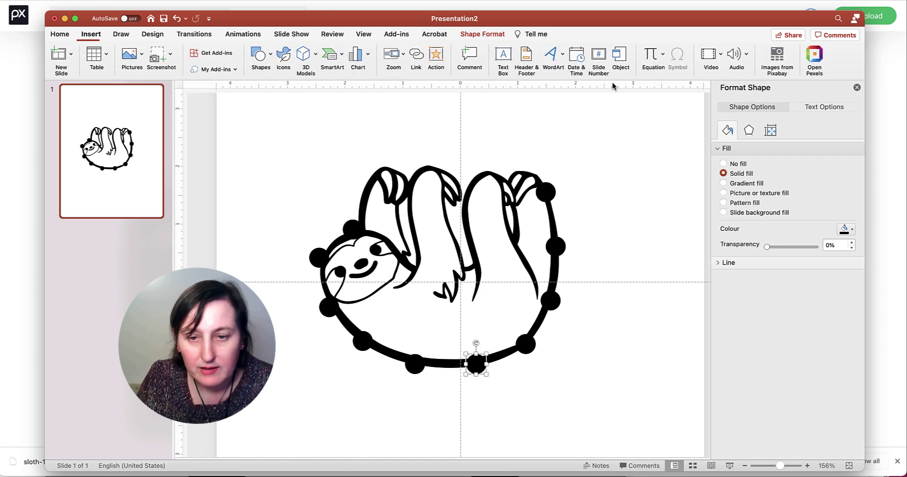
click(502, 59)
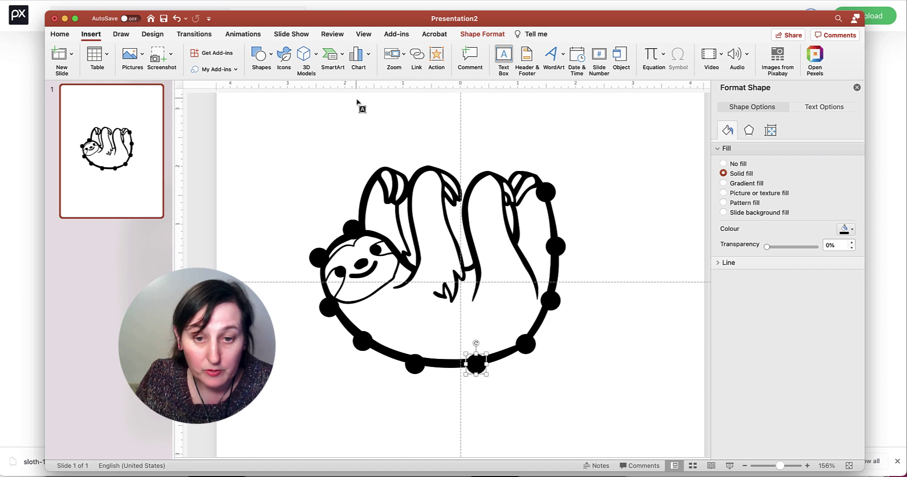
drag(291, 112, 331, 139)
text(1)
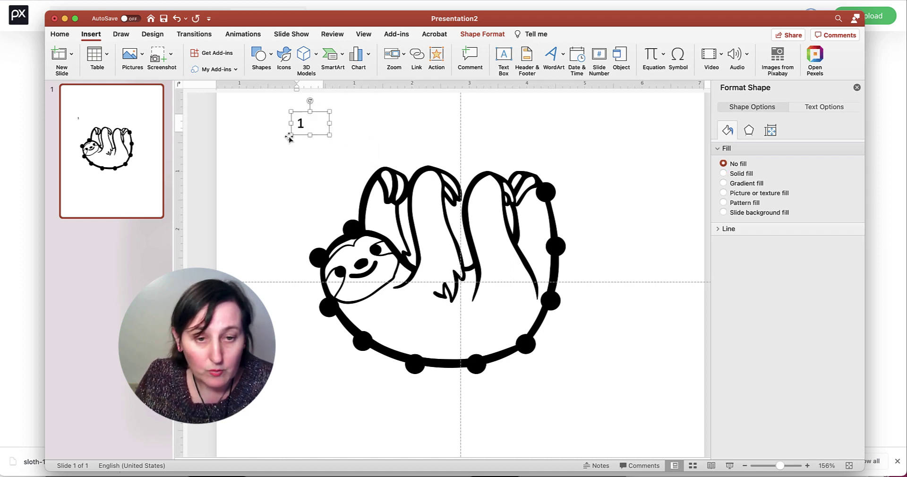
click(60, 34)
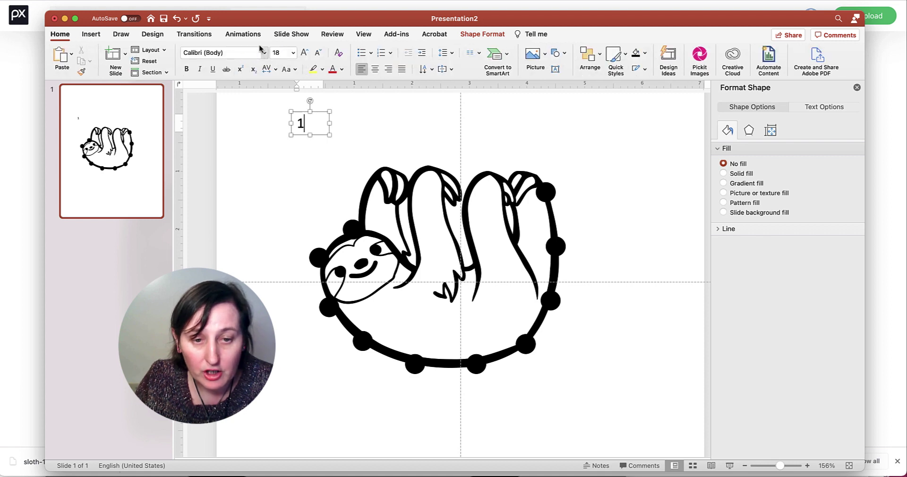
click(293, 52)
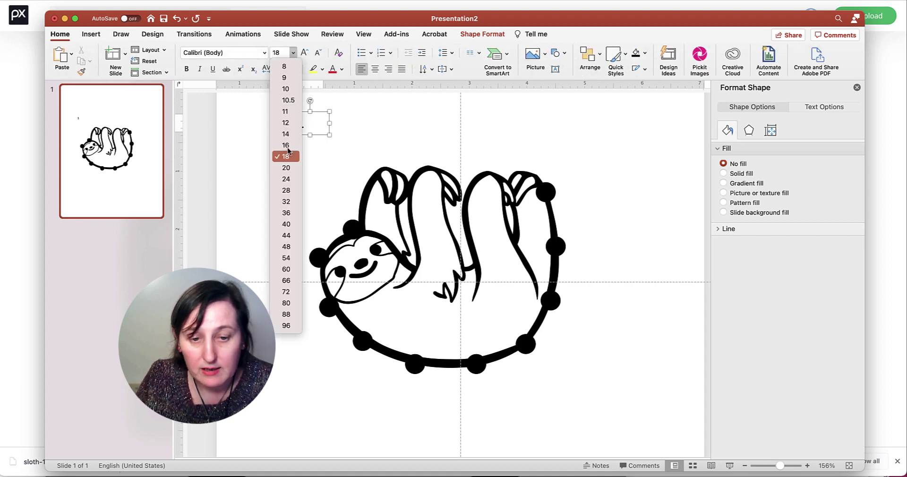
click(286, 201)
click(318, 115)
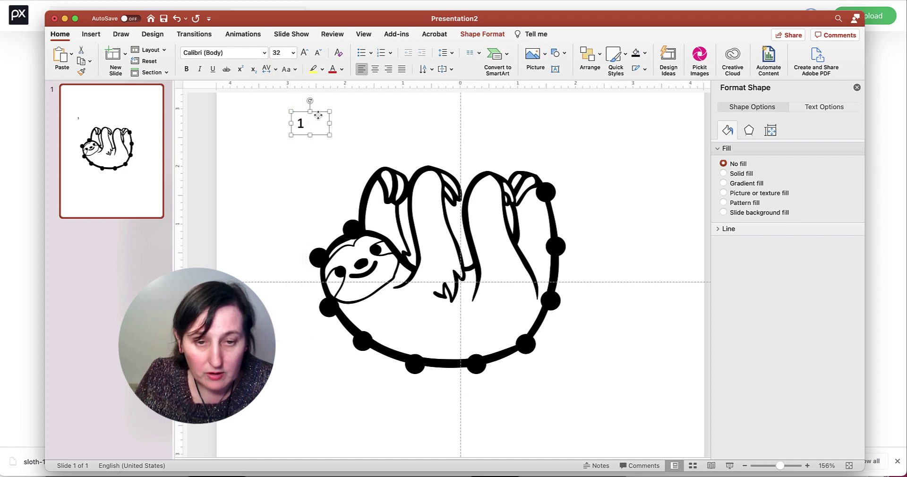
click(293, 54)
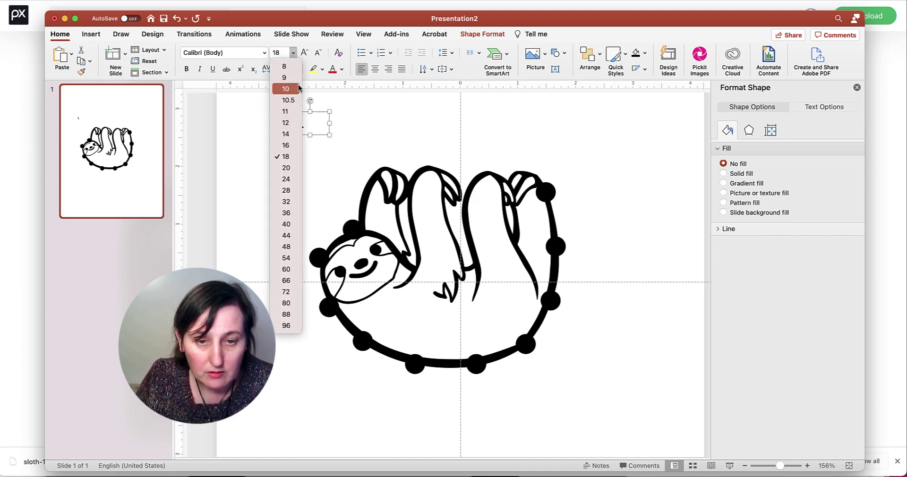
click(286, 201)
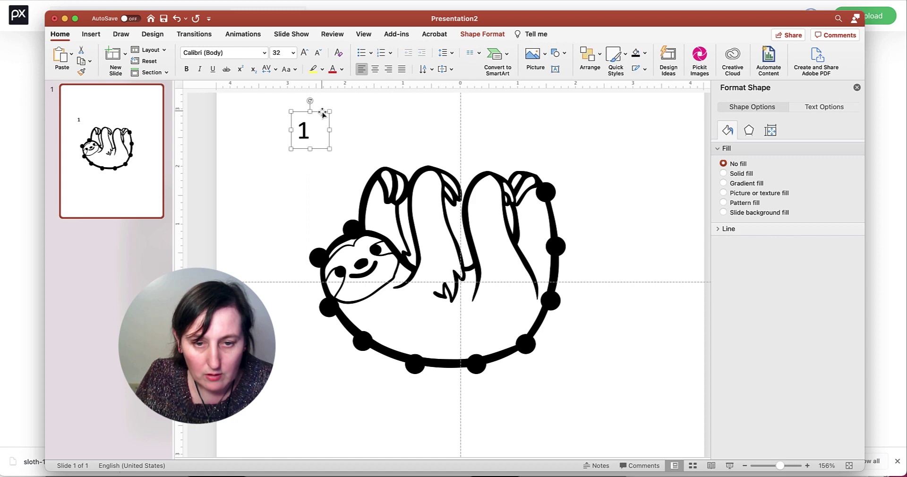
- Duplicate the 1 box and place copies numbered 10 and 9 beside the top-right dots
key(super+d)
key(super+d)
key(super+d)
key(super+d)
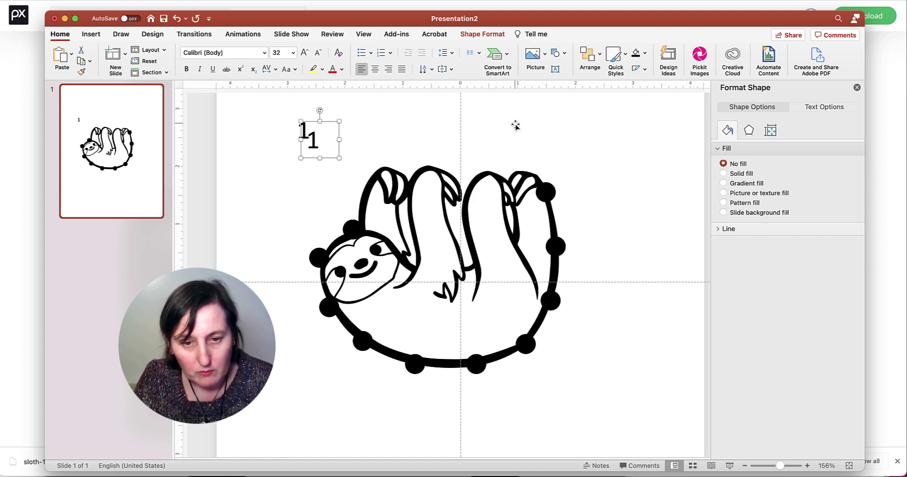
key(super+d)
key(super+d)
key(super+d)
key(super+d)
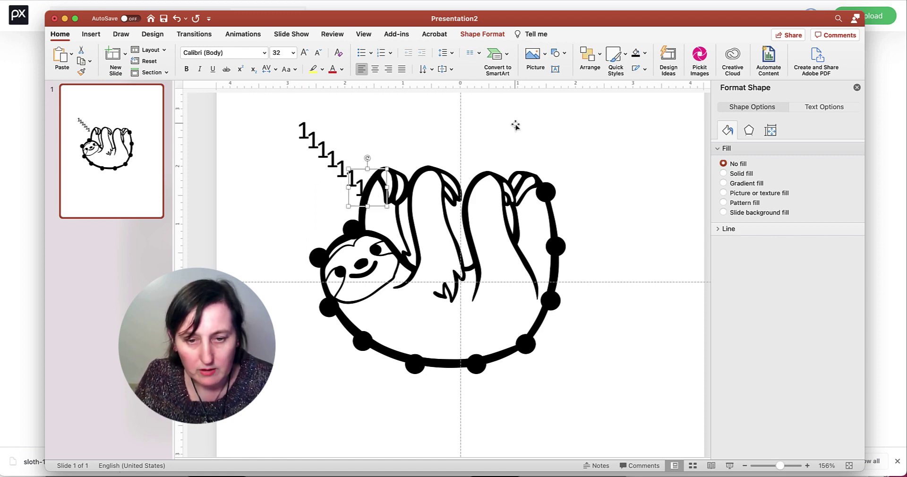
key(super+d)
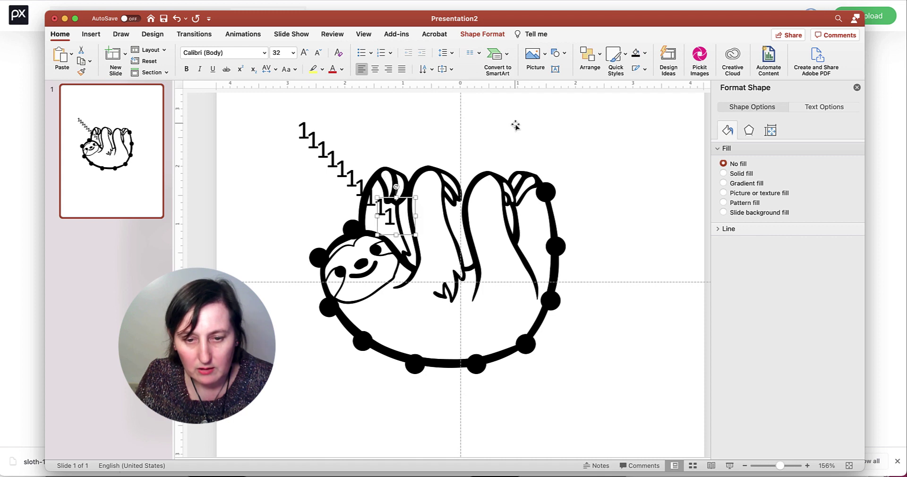
drag(405, 201, 582, 172)
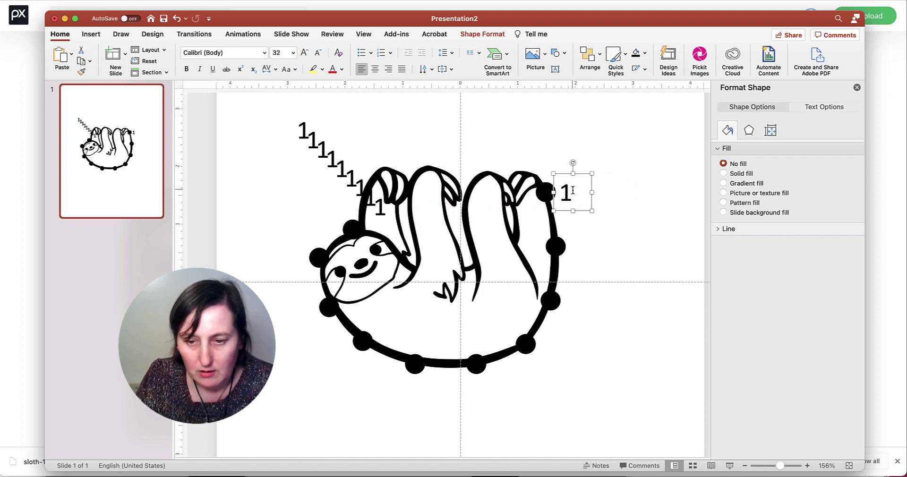
click(572, 192)
text(0)
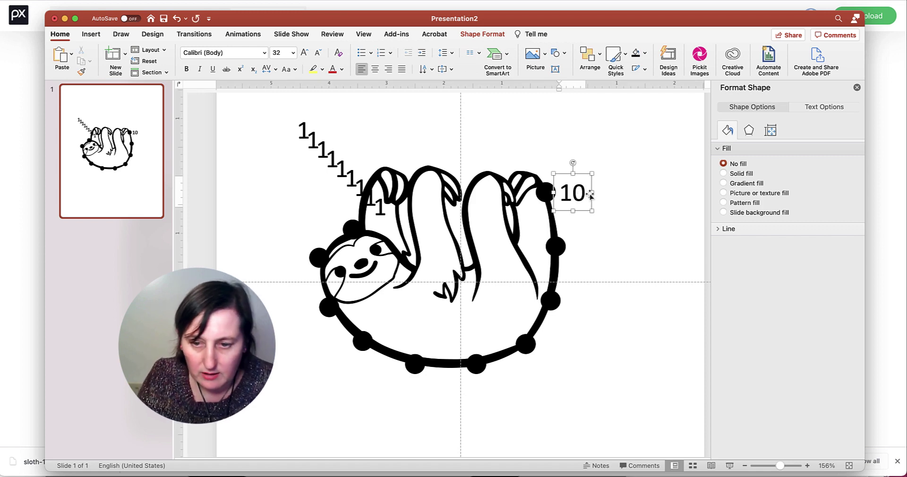
click(376, 210)
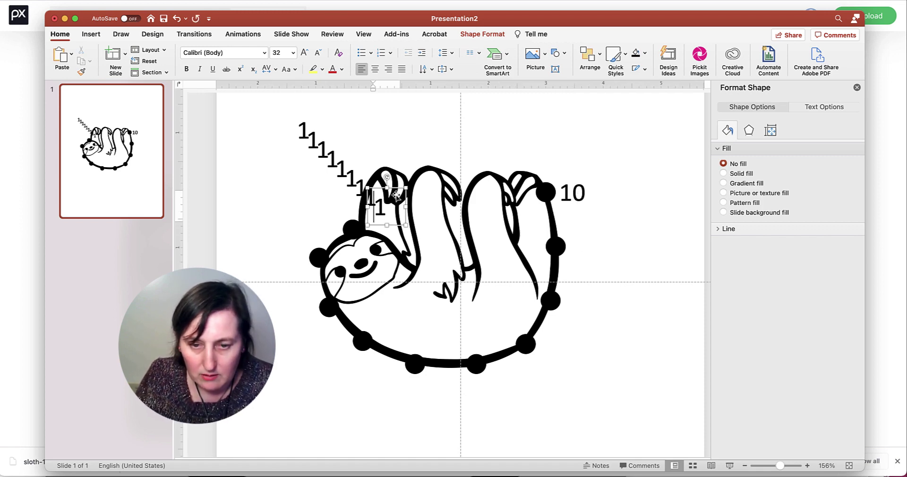
drag(396, 196, 603, 231)
double_click(588, 246)
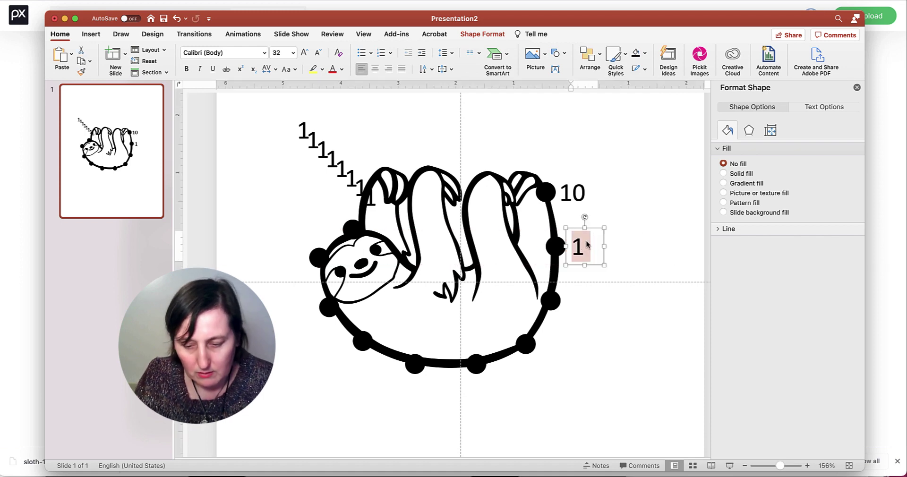
text(9)
- Place copies numbered 8 and 7 beside the lower right-side dots
click(370, 201)
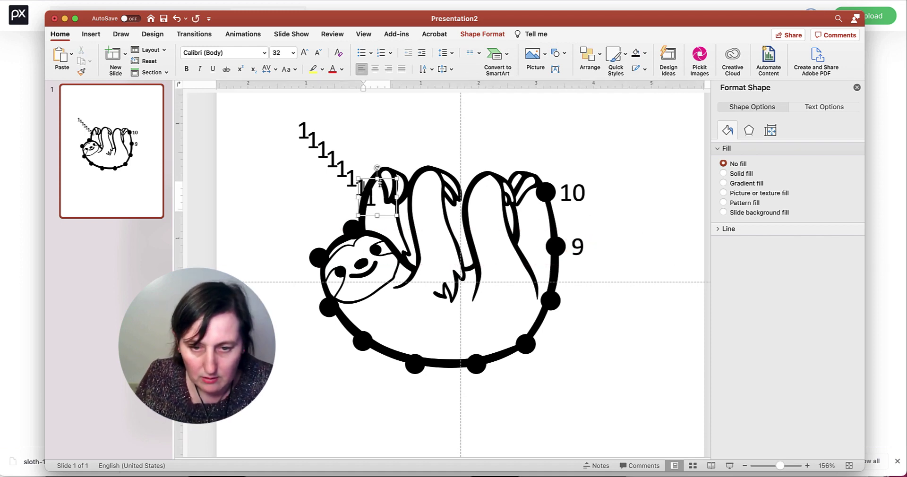
drag(388, 177, 596, 288)
double_click(573, 306)
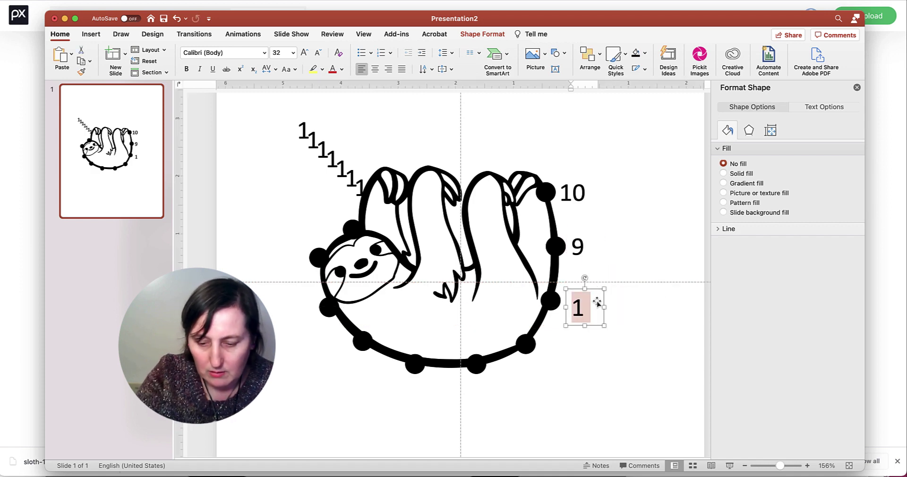
text(8)
click(372, 168)
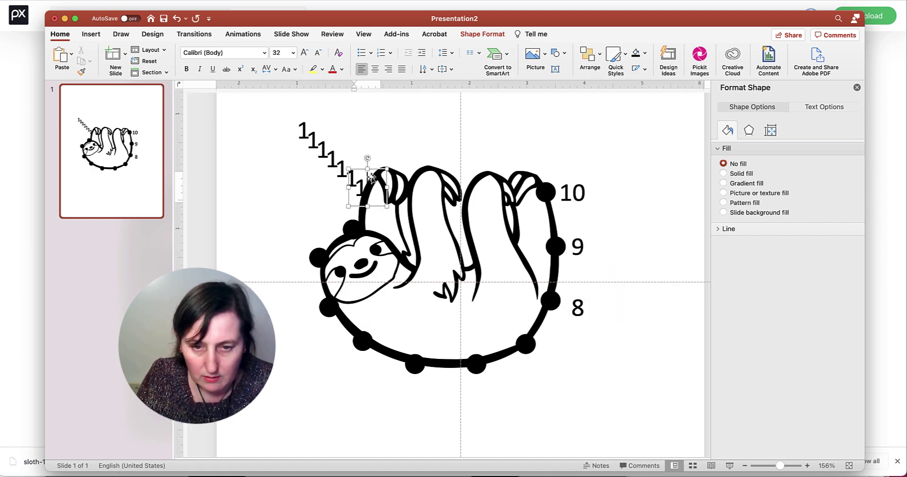
drag(372, 168, 557, 338)
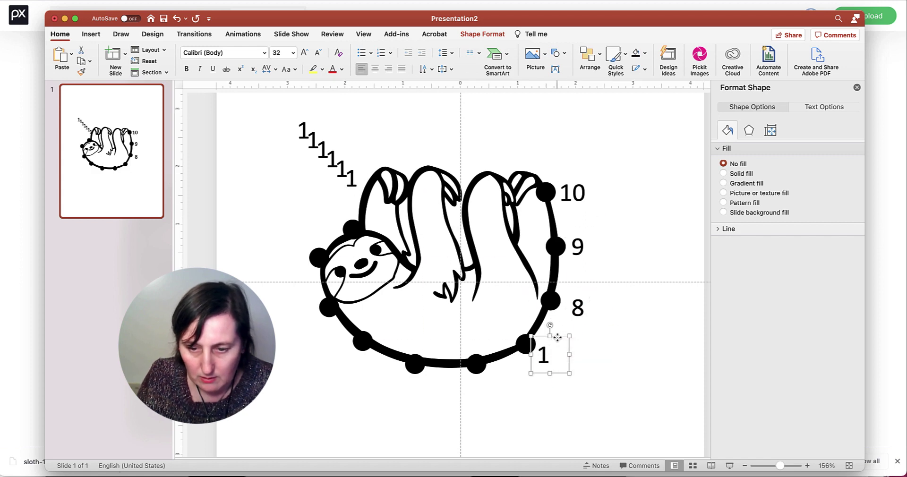
double_click(541, 354)
text(7)
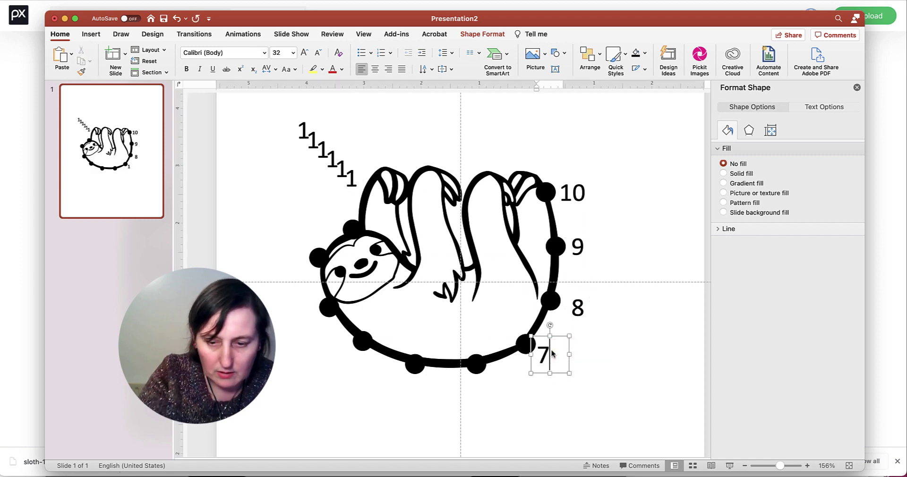
- Place copies numbered 6 and 5 below the bottom dots
drag(361, 176, 503, 372)
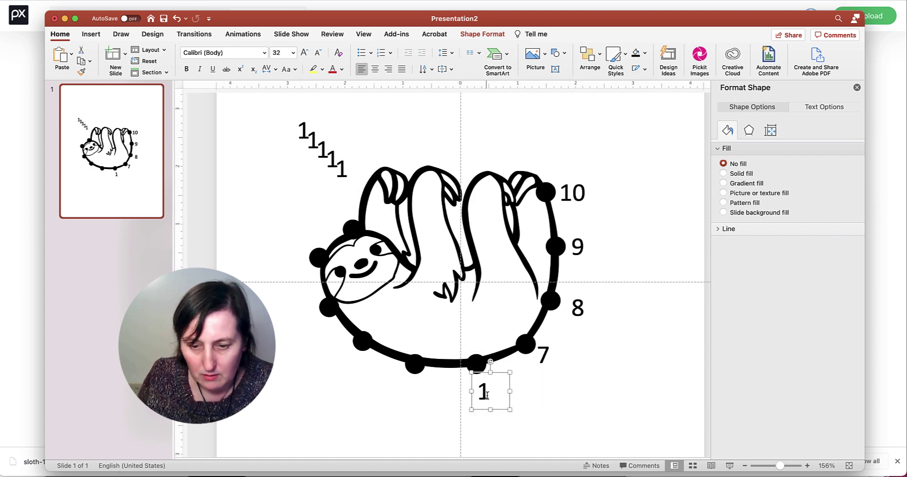
double_click(496, 393)
text(6)
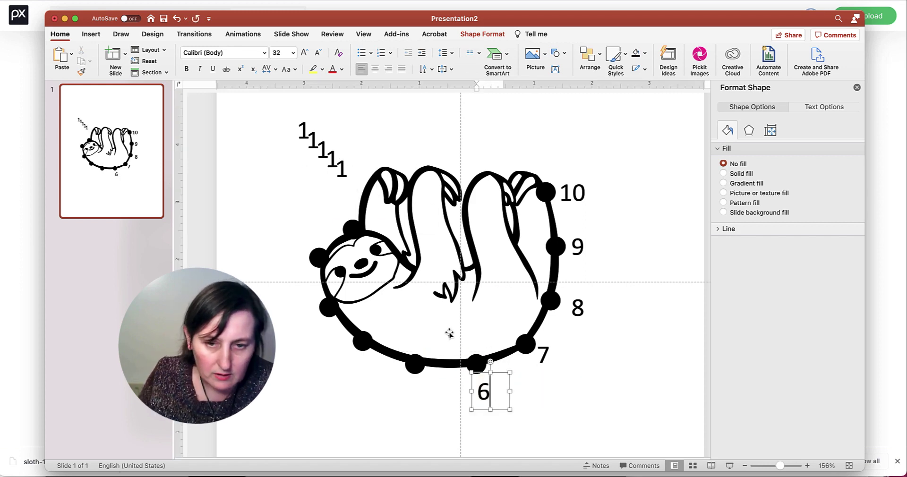
drag(360, 177, 427, 390)
double_click(419, 389)
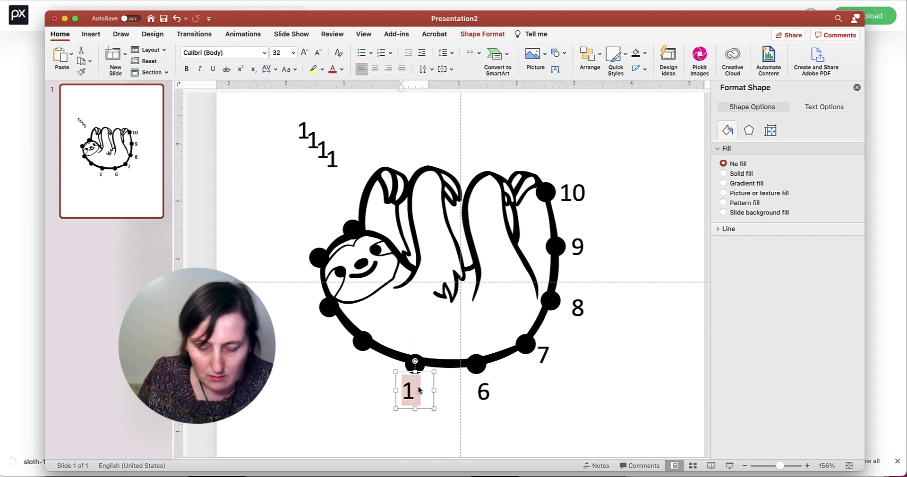
text(5)
- Place copies numbered 4, 3 and 2 up the left side, and the last 1 beside the top dot
click(341, 158)
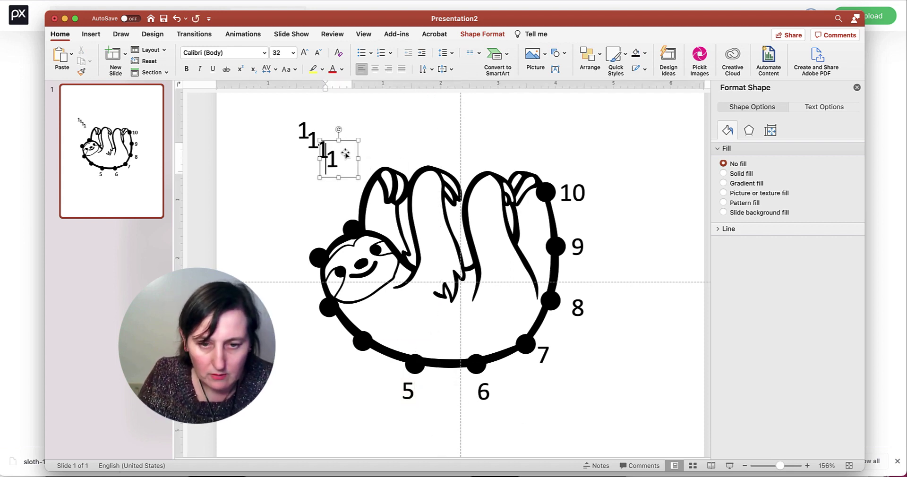
drag(348, 141, 365, 345)
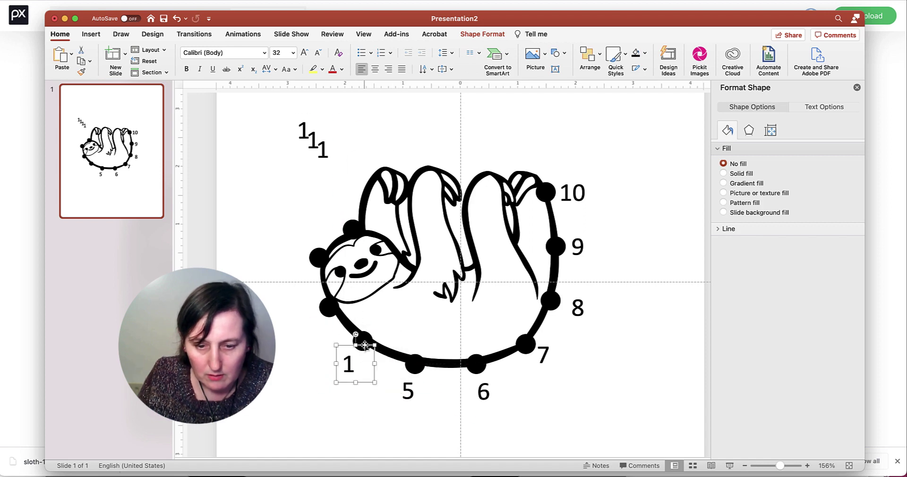
double_click(349, 364)
text(4)
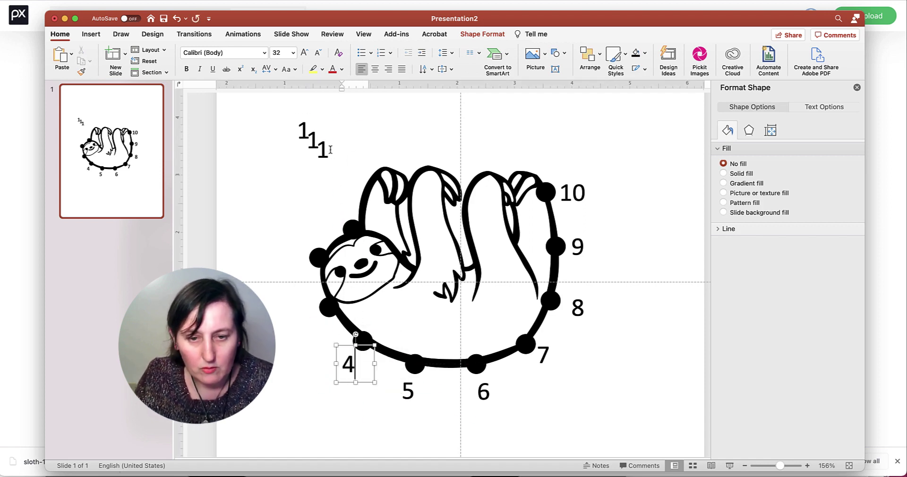
click(330, 150)
drag(339, 132, 321, 299)
double_click(306, 318)
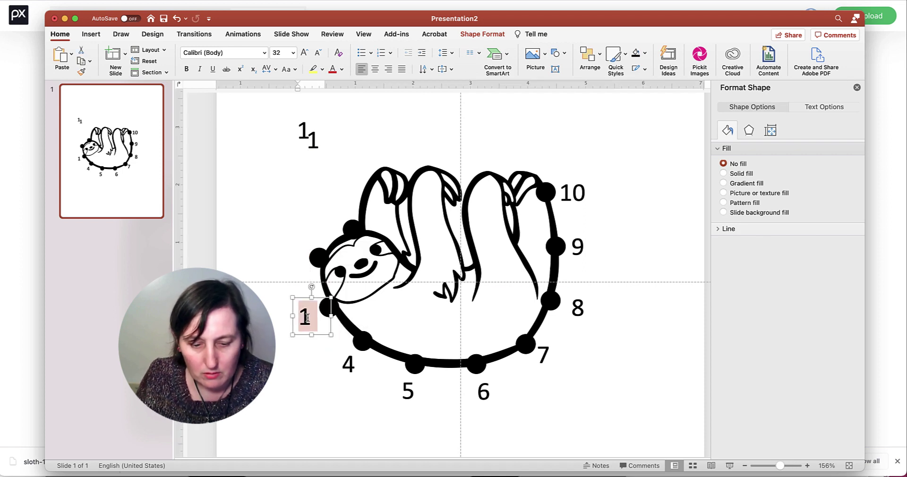
text(3)
click(309, 134)
drag(309, 134, 302, 245)
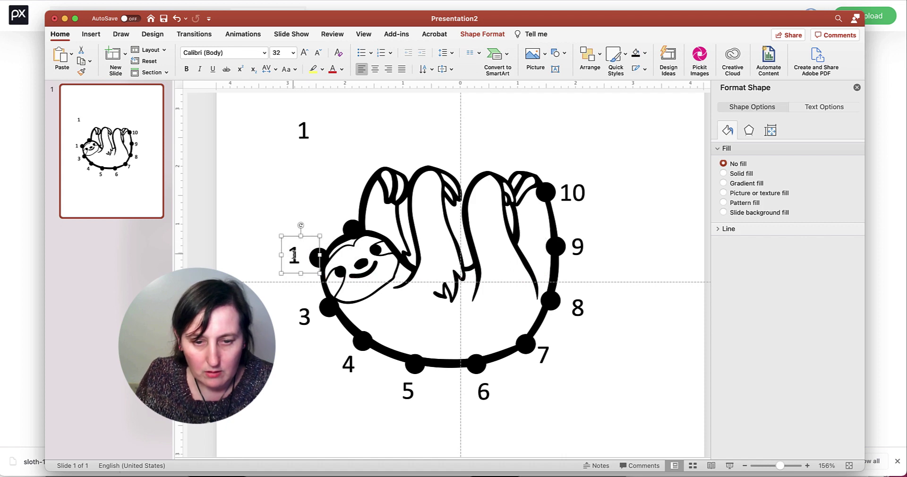
double_click(294, 255)
text(2)
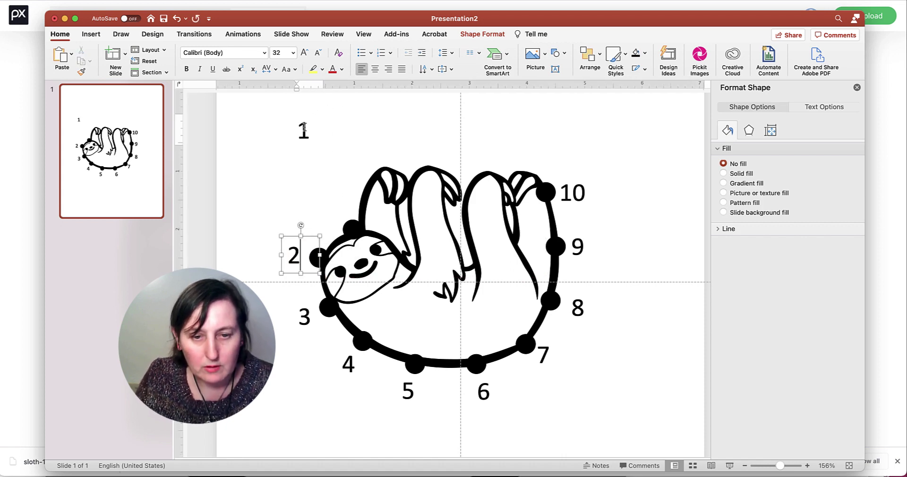
click(313, 106)
drag(313, 106, 341, 191)
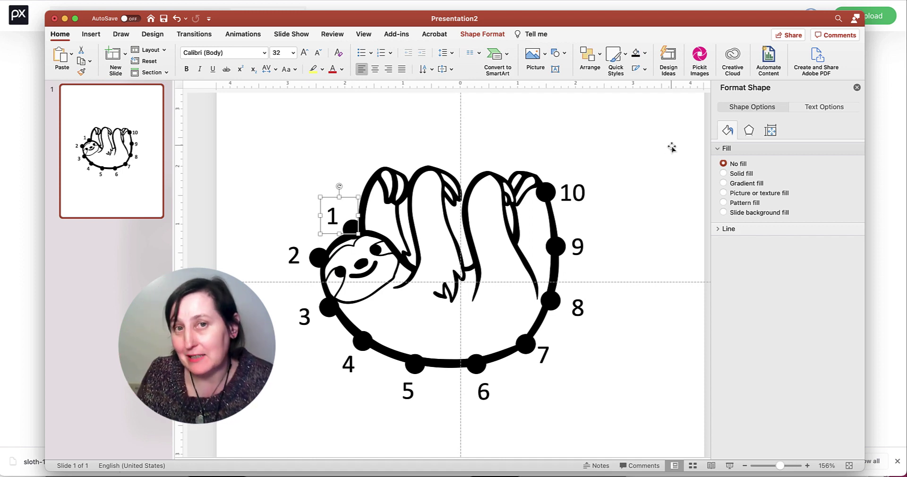
- Duplicate the numbered sloth slide with Cmd+D and go back to the first slide
click(154, 107)
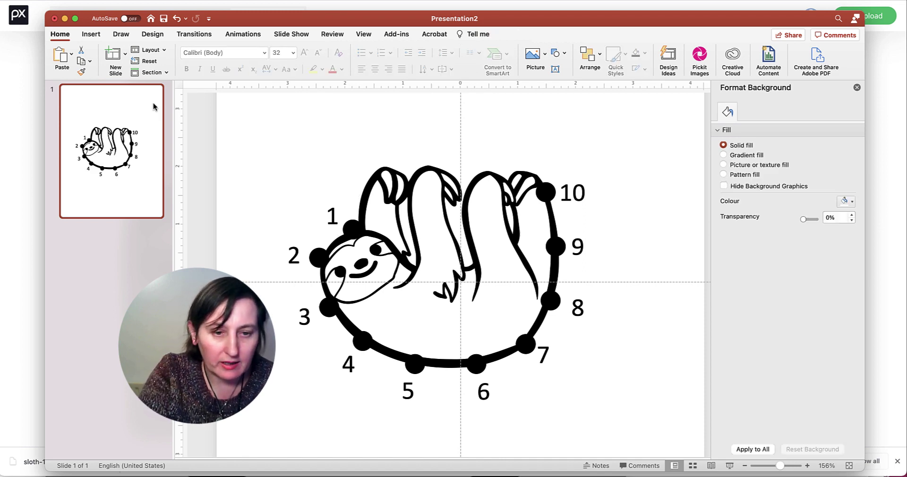
key(super+d)
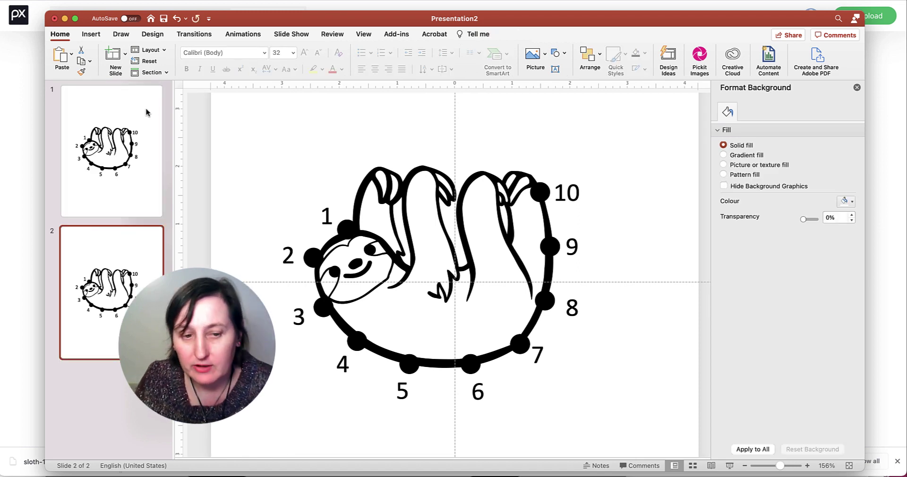
click(142, 116)
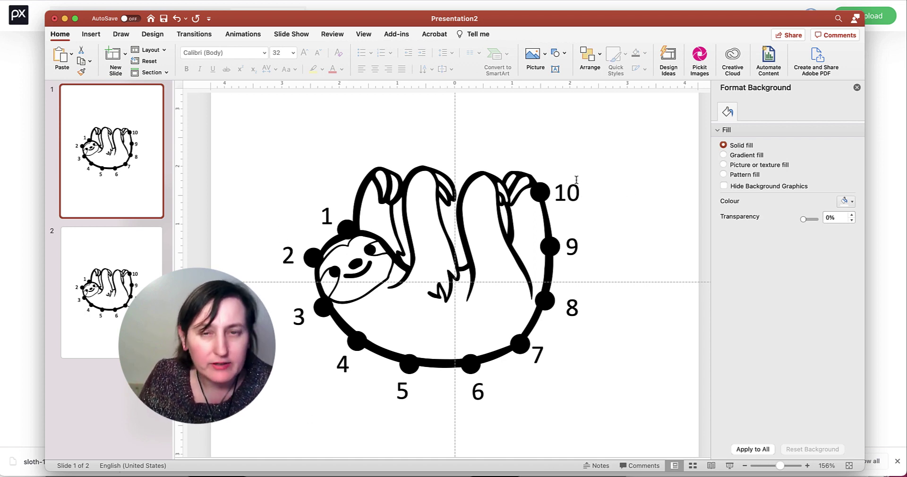
- Draw a Scribble freeform looping around the sloth's body outline on slide 1
click(92, 35)
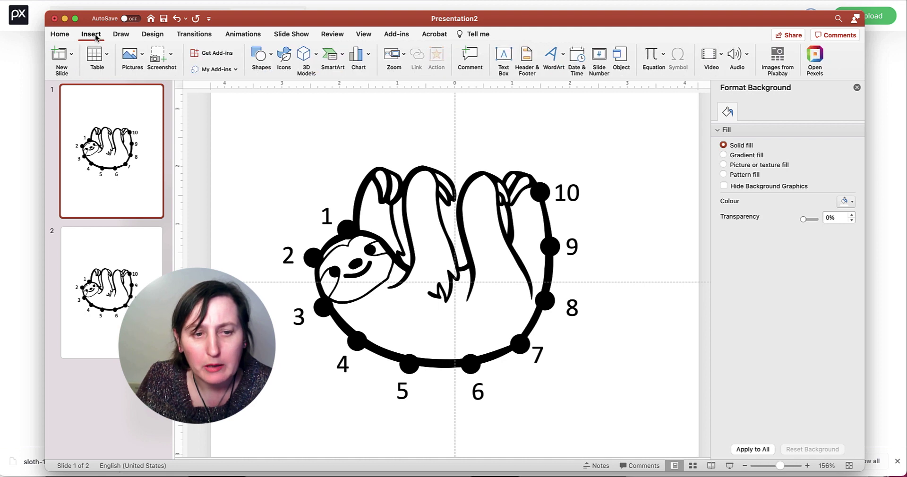
click(270, 57)
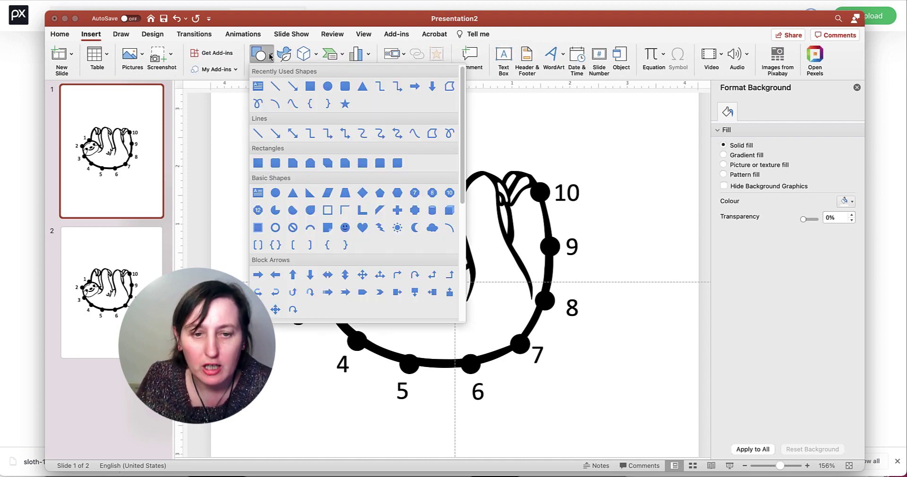
click(258, 104)
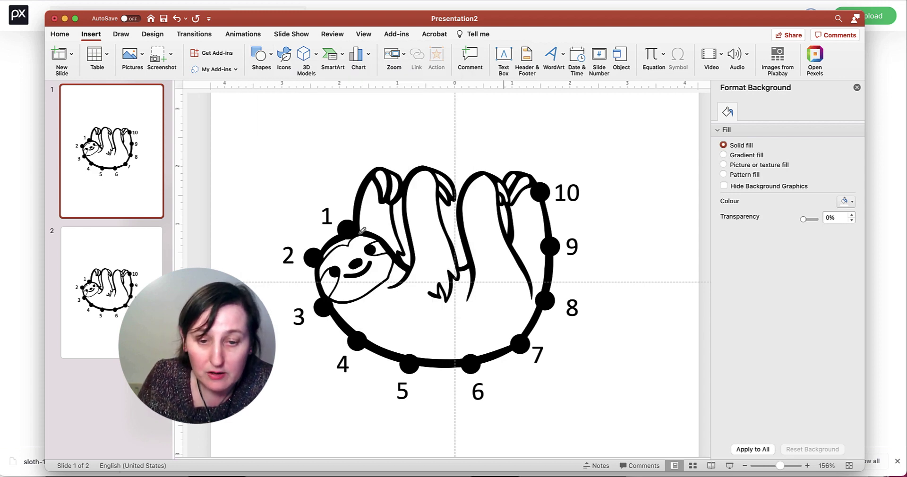
mouse_move(365, 231)
mouse_down()
mouse_move(335, 213)
mouse_move(299, 250)
mouse_move(293, 274)
mouse_move(307, 325)
mouse_move(361, 370)
mouse_move(444, 393)
mouse_move(511, 374)
mouse_move(563, 312)
mouse_move(571, 220)
mouse_move(549, 179)
mouse_move(528, 195)
mouse_move(541, 291)
mouse_move(512, 327)
mouse_move(481, 340)
mouse_move(433, 345)
mouse_move(340, 300)
mouse_move(326, 273)
mouse_move(333, 245)
mouse_move(354, 234)
mouse_move(361, 213)
mouse_move(350, 224)
mouse_up()
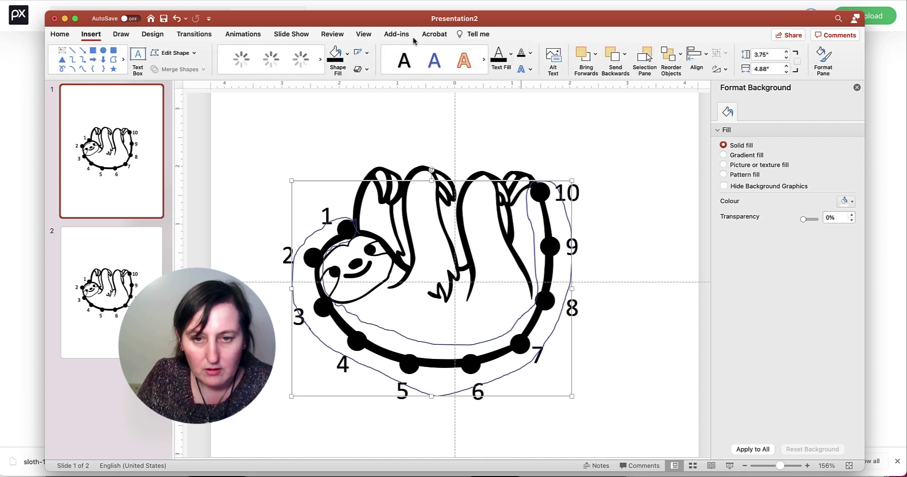
- Give the traced freeform a solid white fill and remove its outline
click(349, 53)
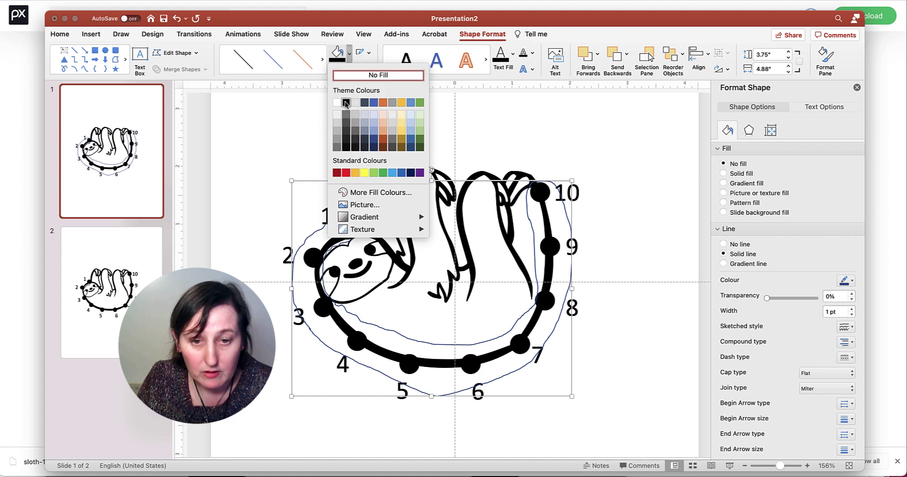
click(336, 115)
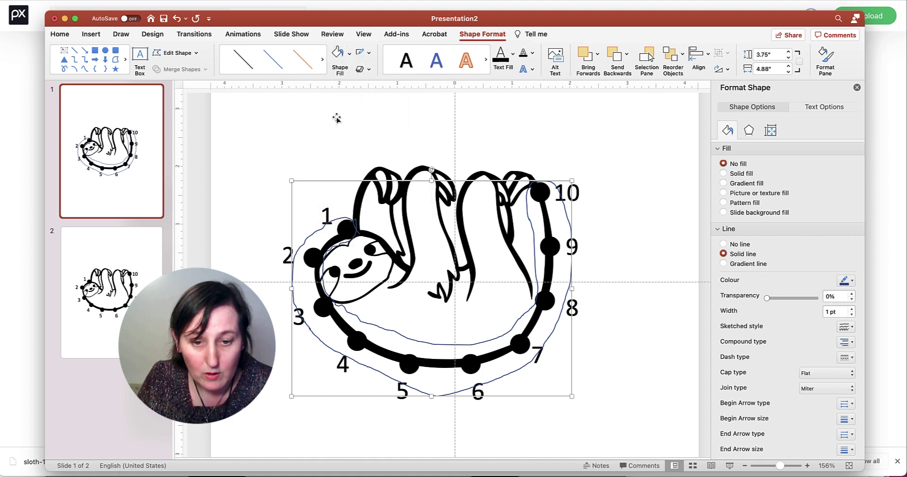
click(350, 54)
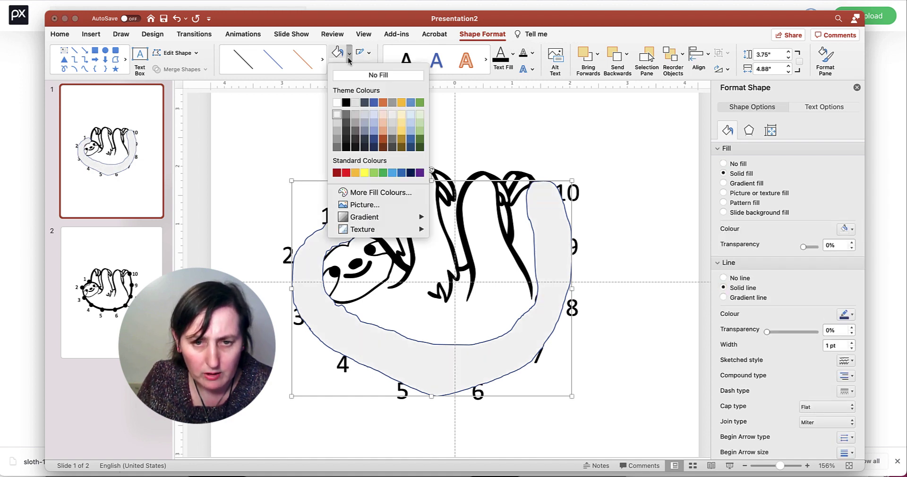
click(336, 103)
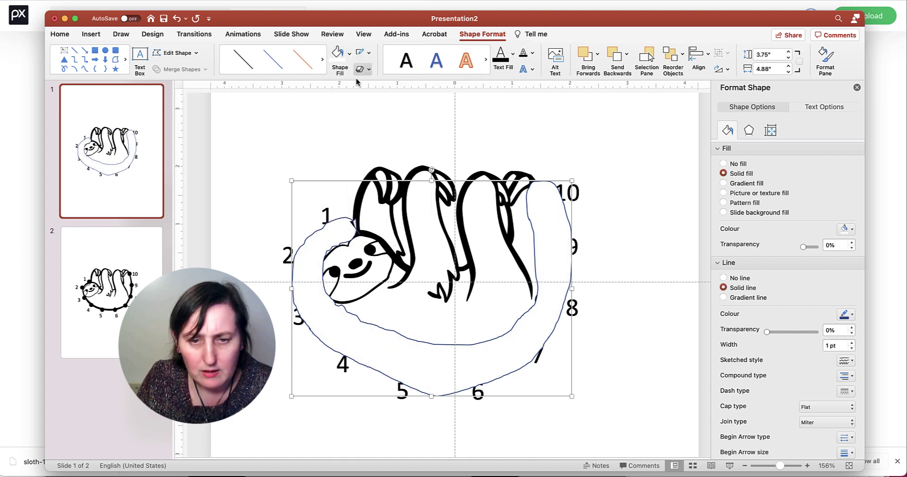
click(369, 53)
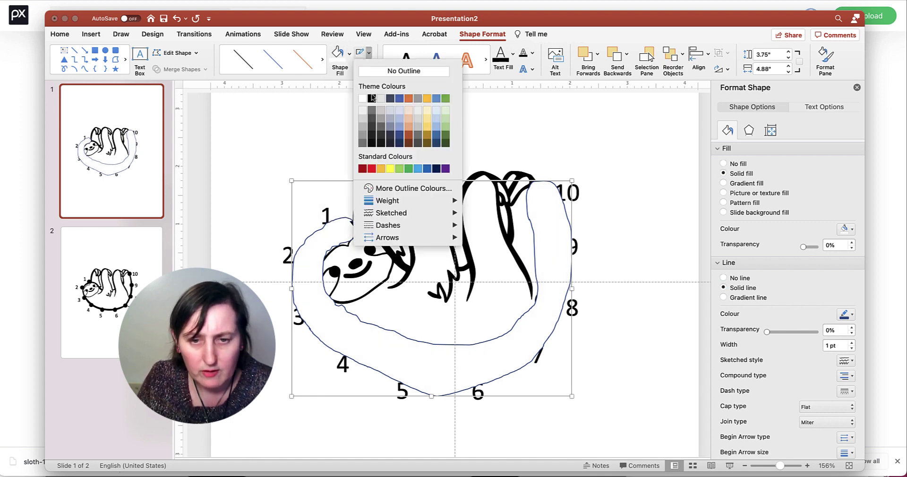
click(381, 71)
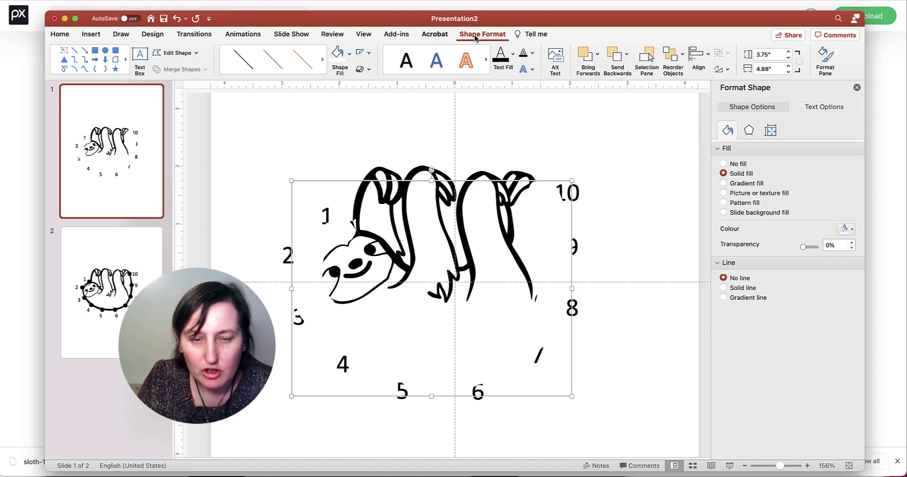
- In the Selection Pane, move Freeform 26 below Oval 5, behind the dots and numbers
click(67, 36)
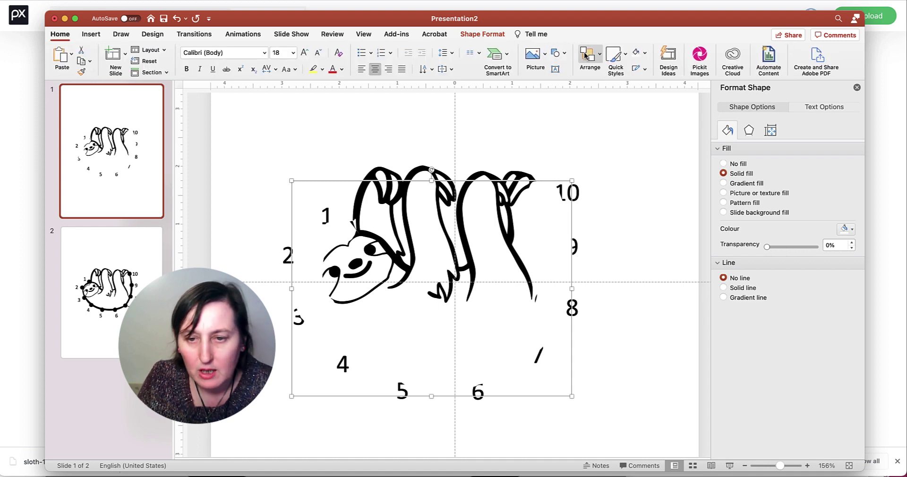
click(598, 56)
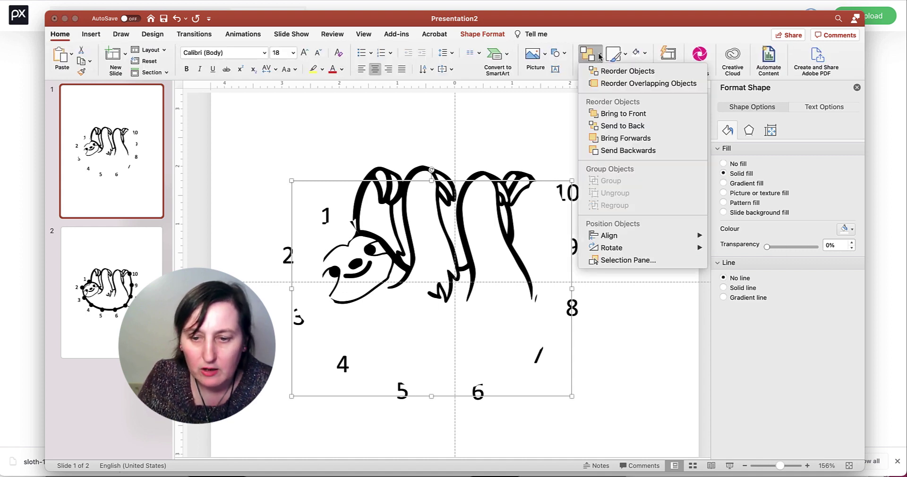
click(632, 261)
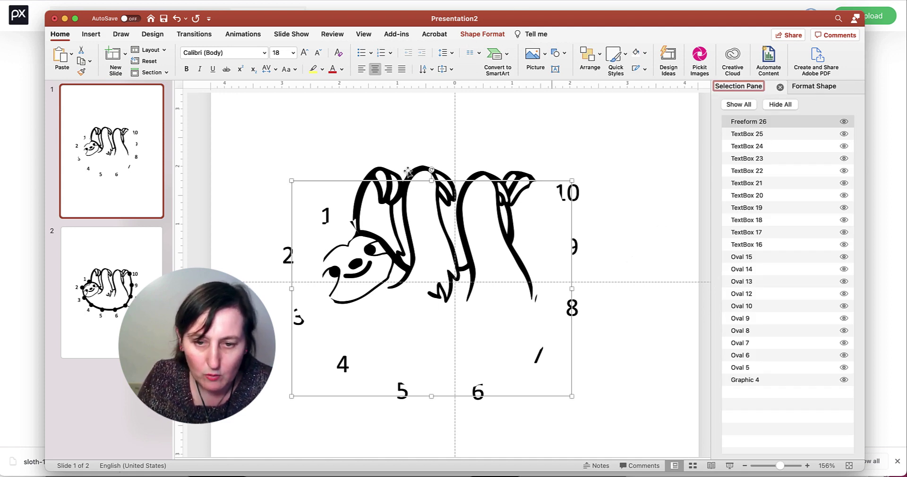
drag(764, 123, 765, 376)
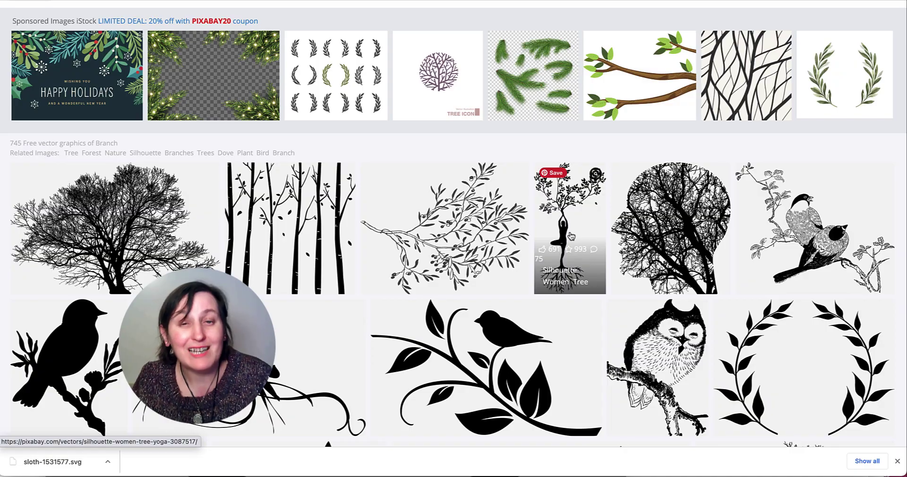
scroll(571, 236, down, 8)
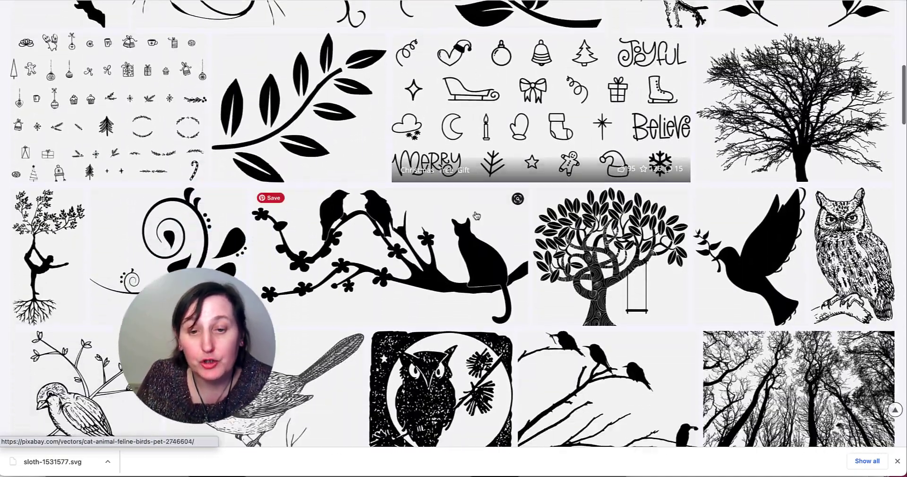
scroll(476, 216, down, 4)
scroll(581, 112, up, 8)
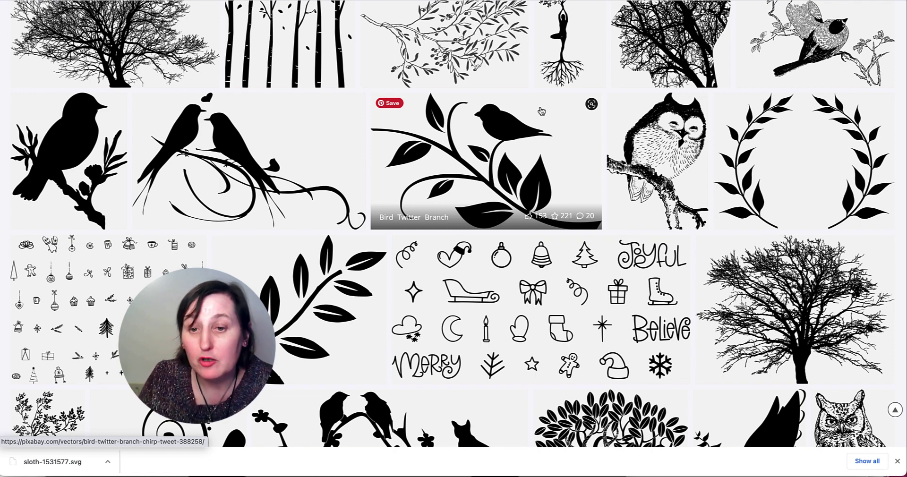
scroll(542, 111, down, 6)
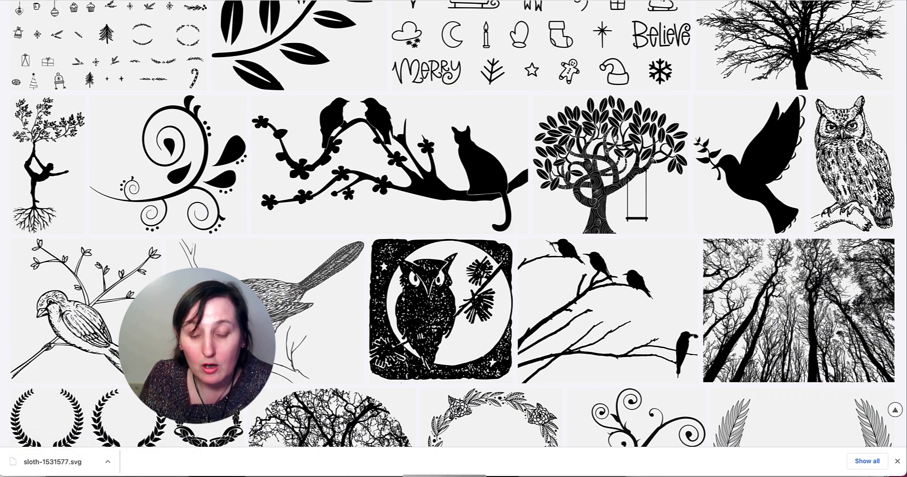
- Switch back to the PowerPoint window with the sloth worksheet
key(super+Tab)
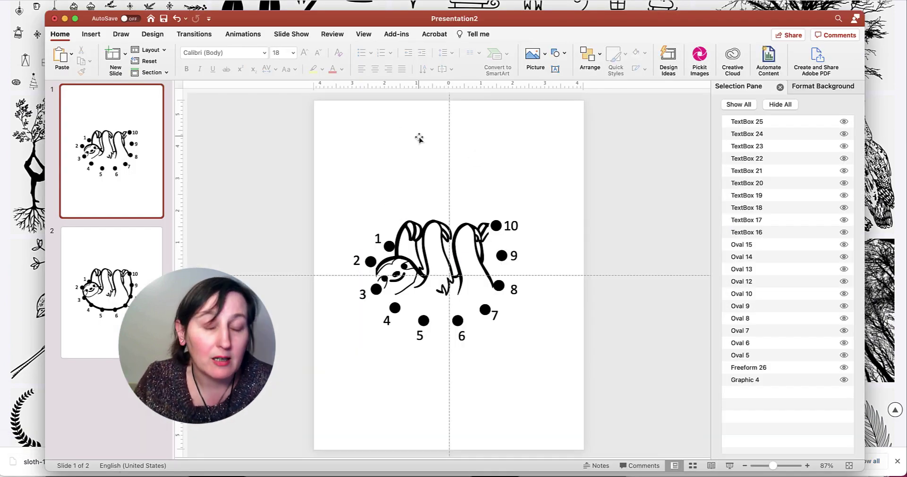